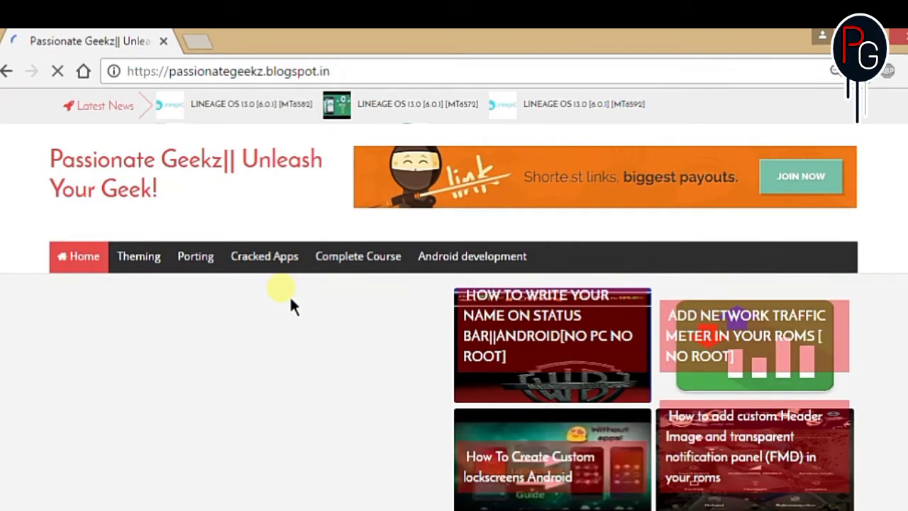
- Browse the Passionate Geekz home page and open the LINEAGE OS 13.0 [6.0.1] [MT6582] post
key(ctrl+0)
scroll(290, 295, down, 10)
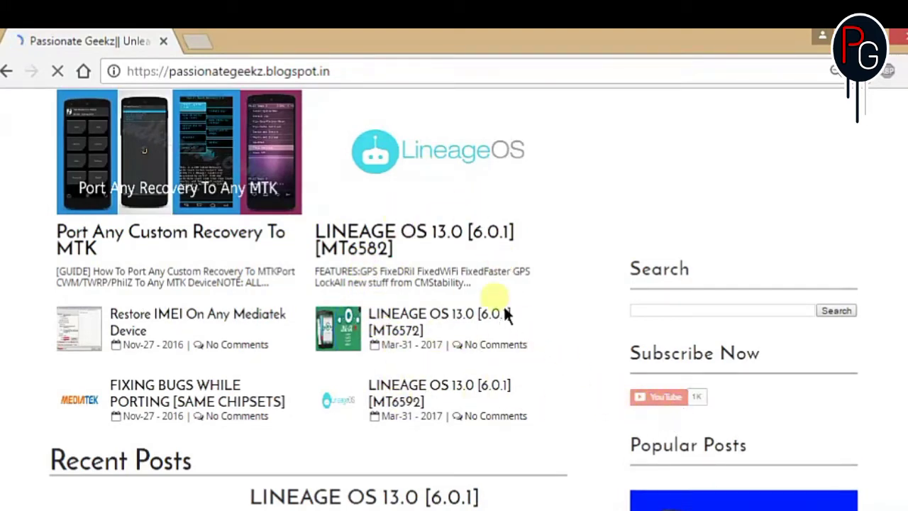
scroll(448, 306, down, 10)
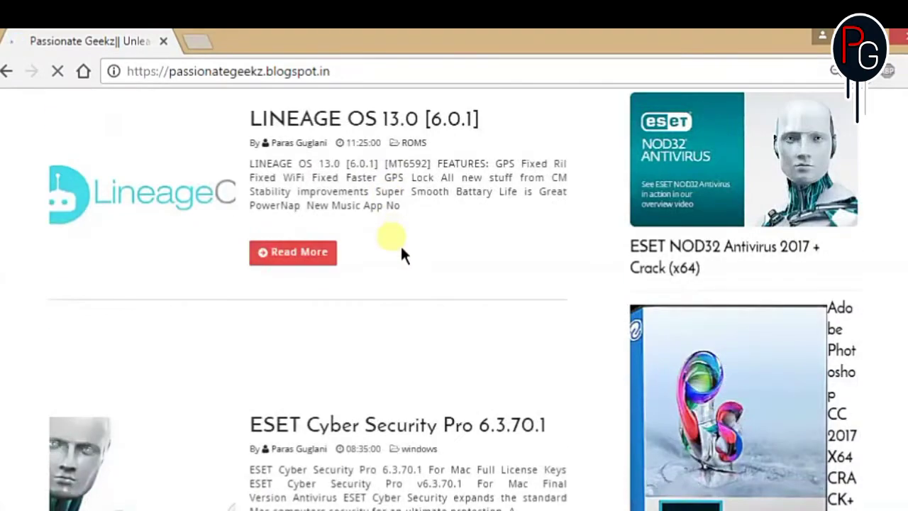
scroll(401, 270, up, 10)
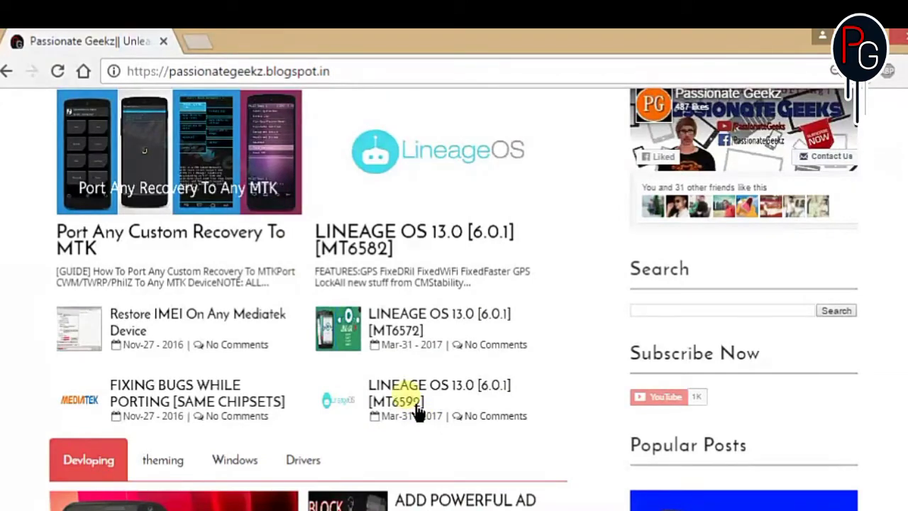
click(388, 247)
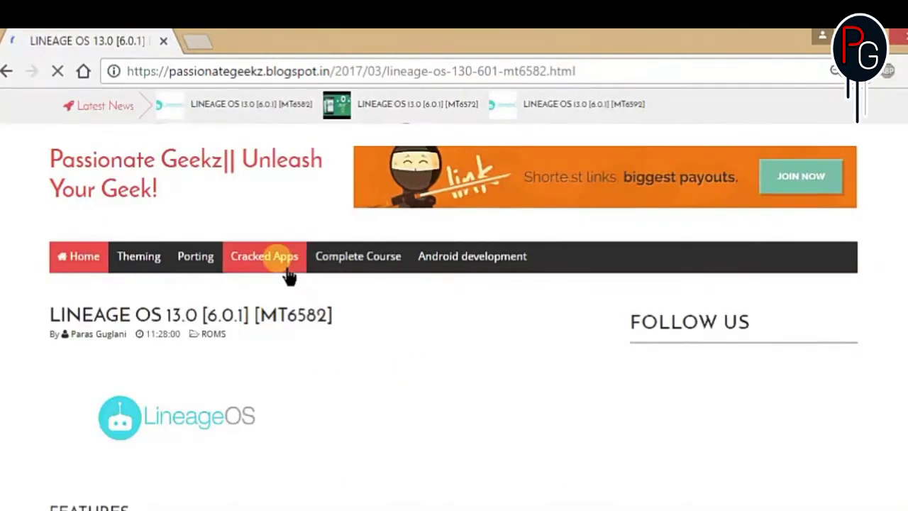
- Examine the download links, bugs and installation instructions in the LINEAGE OS 13.0 post
scroll(288, 275, down, 15)
scroll(292, 284, up, 5)
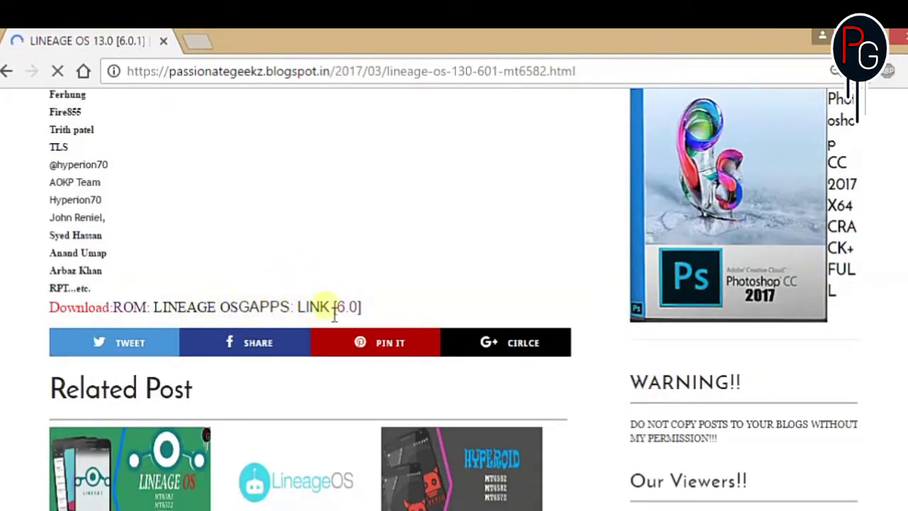
scroll(212, 252, up, 3)
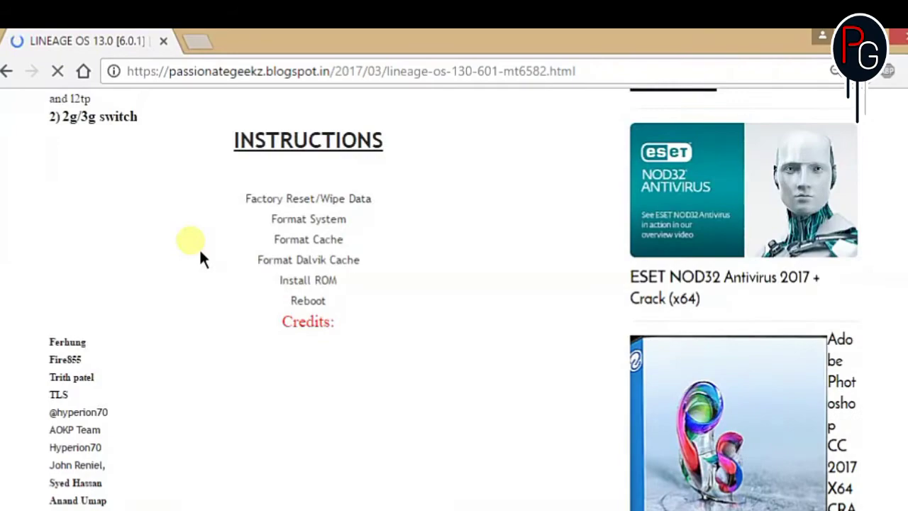
scroll(200, 252, down, 3)
scroll(278, 399, up, 6)
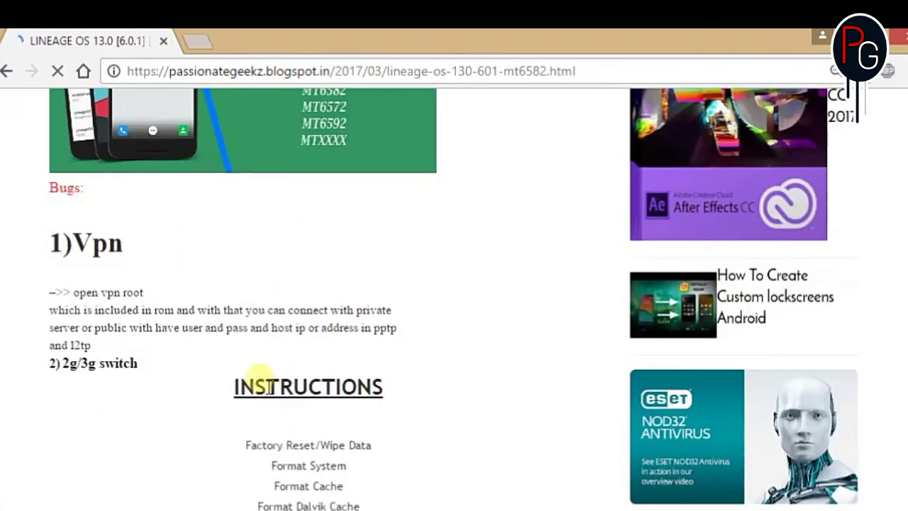
scroll(260, 374, down, 3)
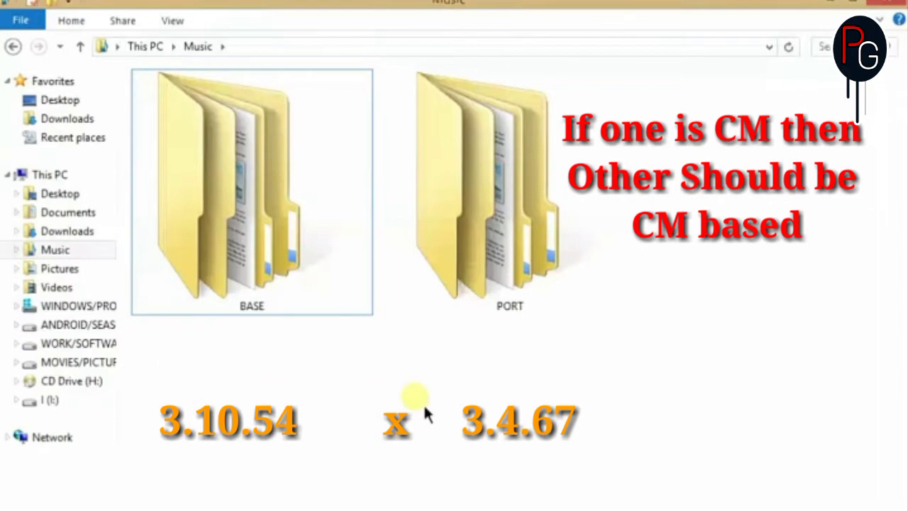
key(super+Right)
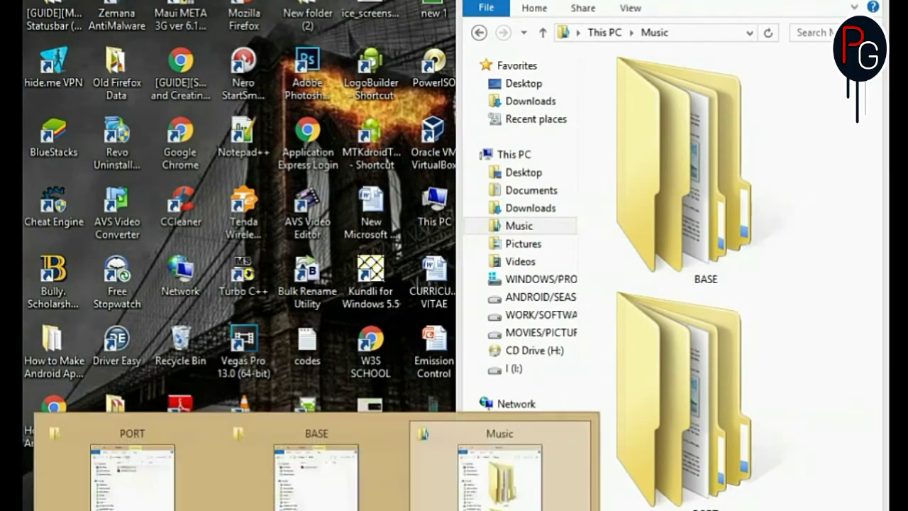
right_click(316, 508)
key(super+d)
- Arrange two File Explorer windows side by side, one showing the BASE folder in Music and the other showing the PORT folder
key(super+e)
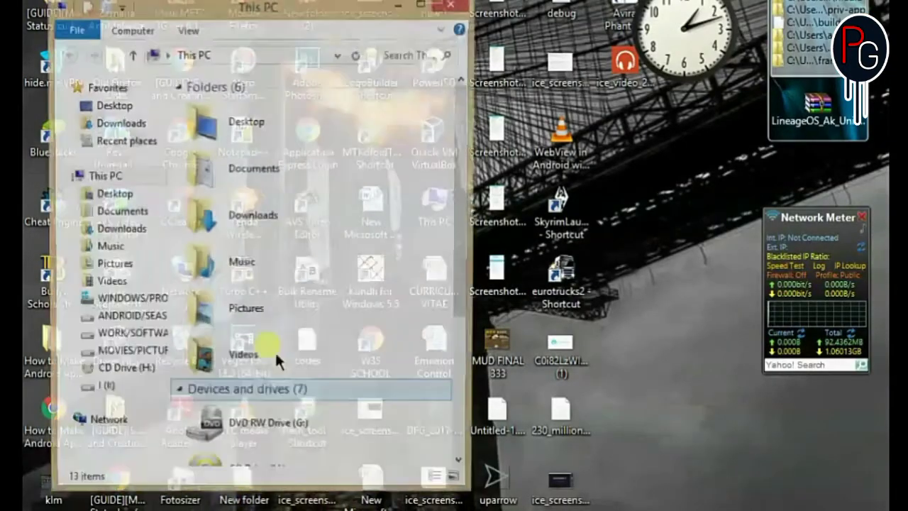
double_click(264, 288)
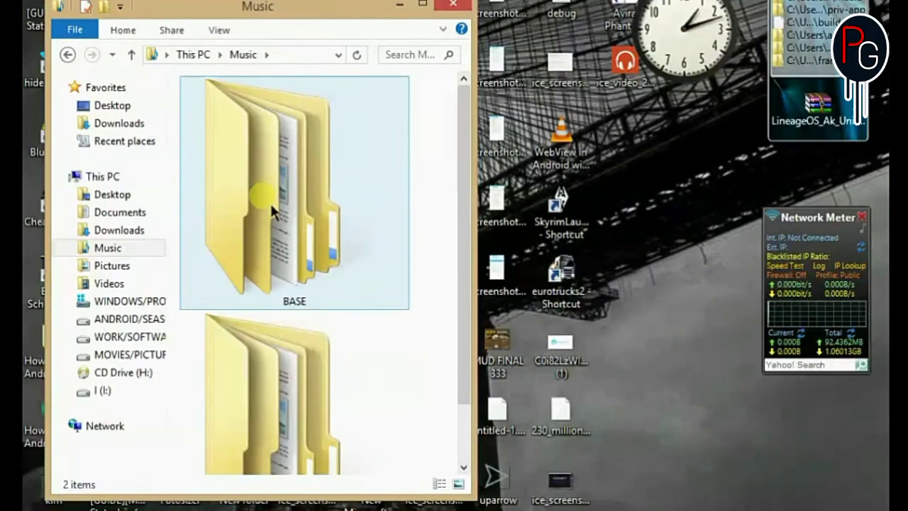
key(super+Right)
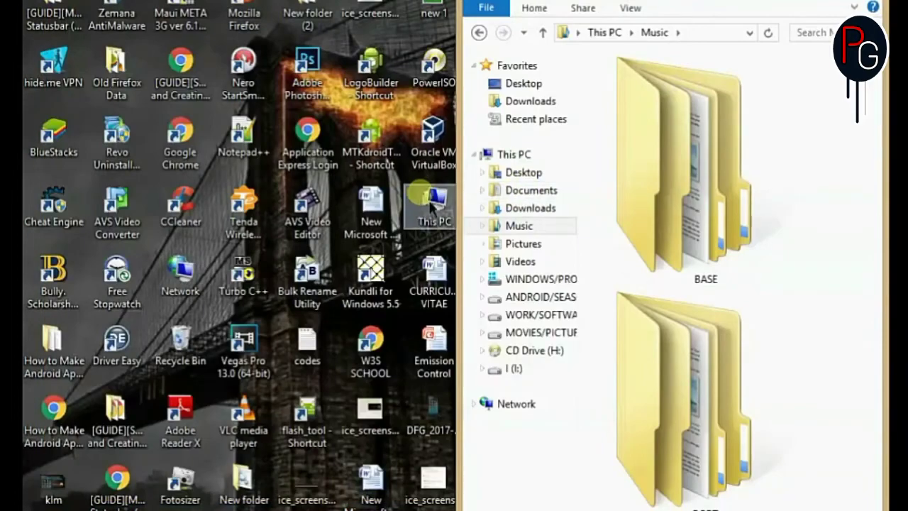
double_click(429, 200)
double_click(307, 280)
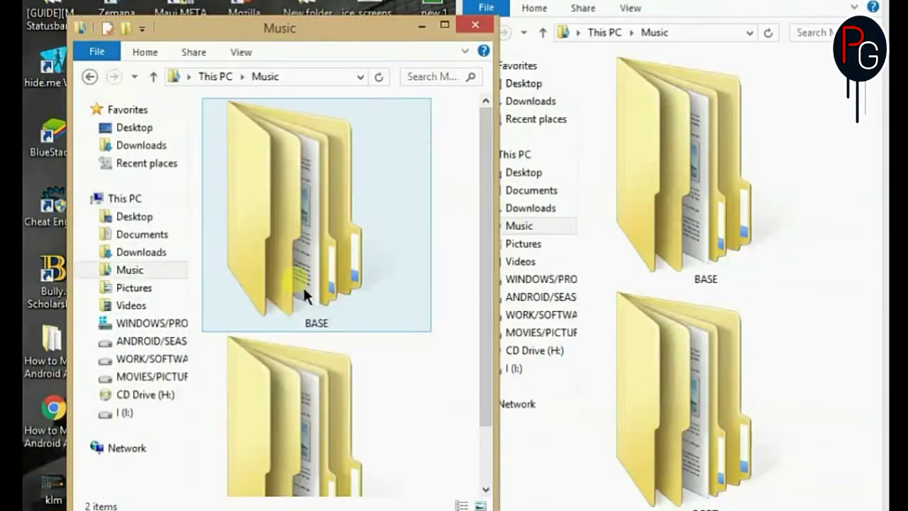
key(super+Left)
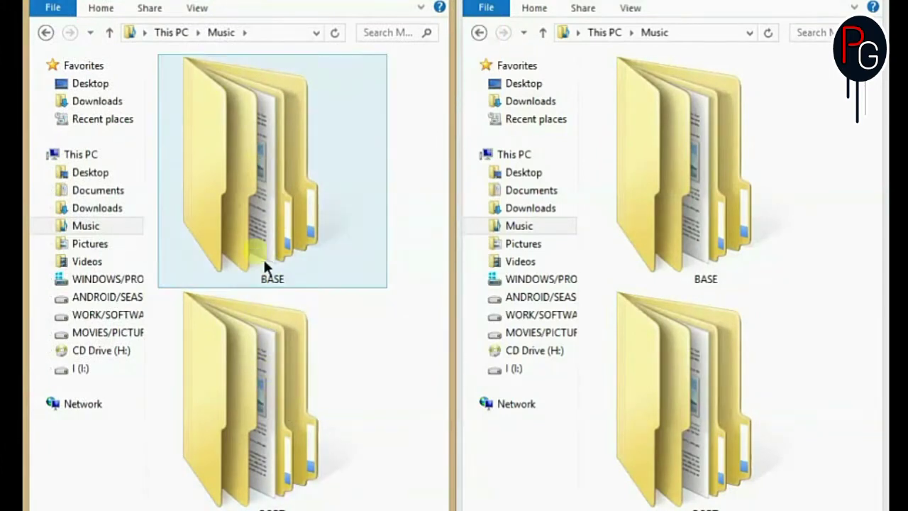
double_click(264, 266)
double_click(693, 363)
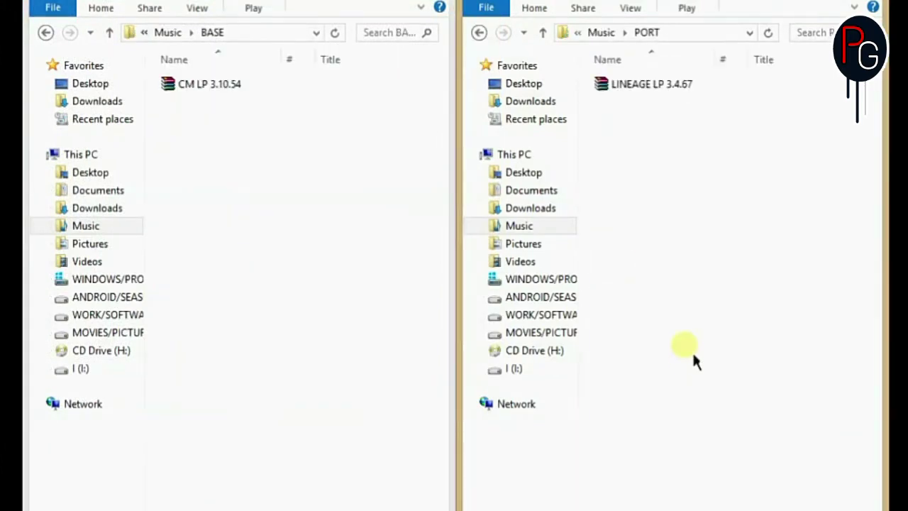
- Extract the CM LP 3.10.54 archive in the BASE folder into a subfolder of the same name
click(306, 88)
right_click(240, 87)
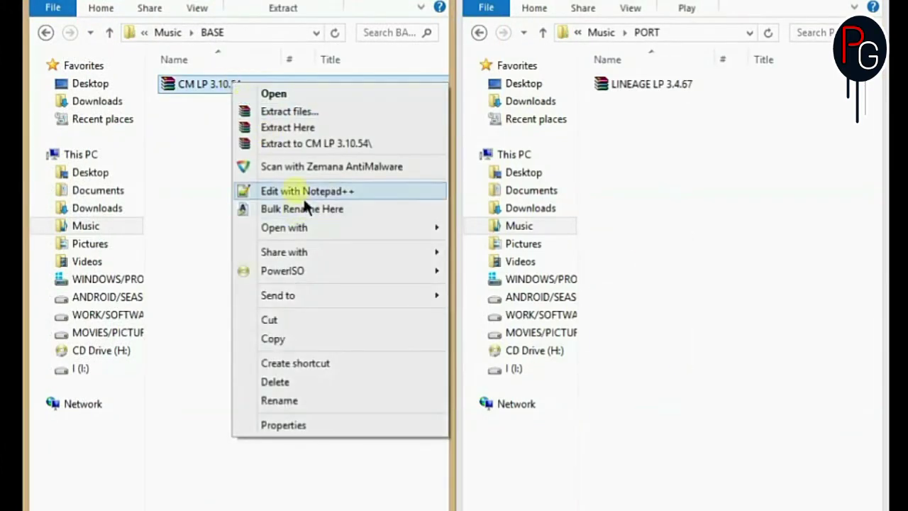
click(309, 145)
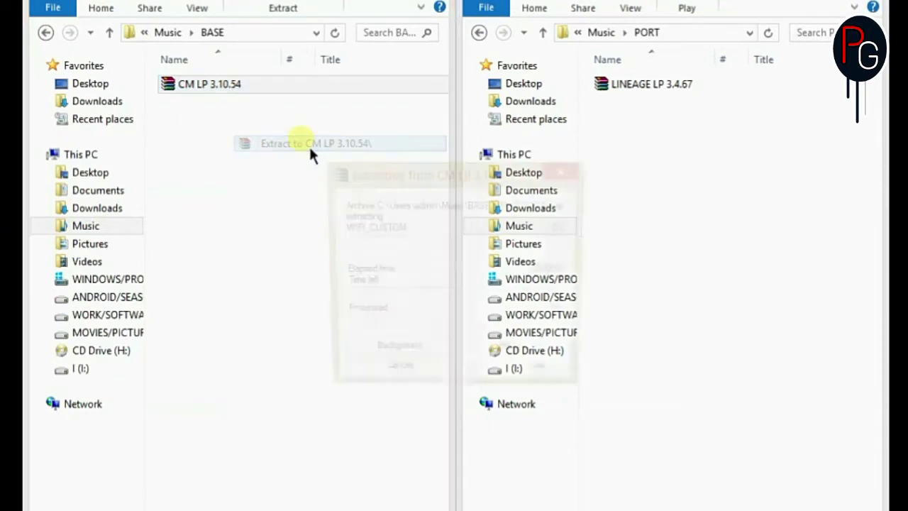
- Extract the LINEAGE LP 3.4.67 archive in the PORT folder into a subfolder of the same name
click(654, 92)
right_click(655, 92)
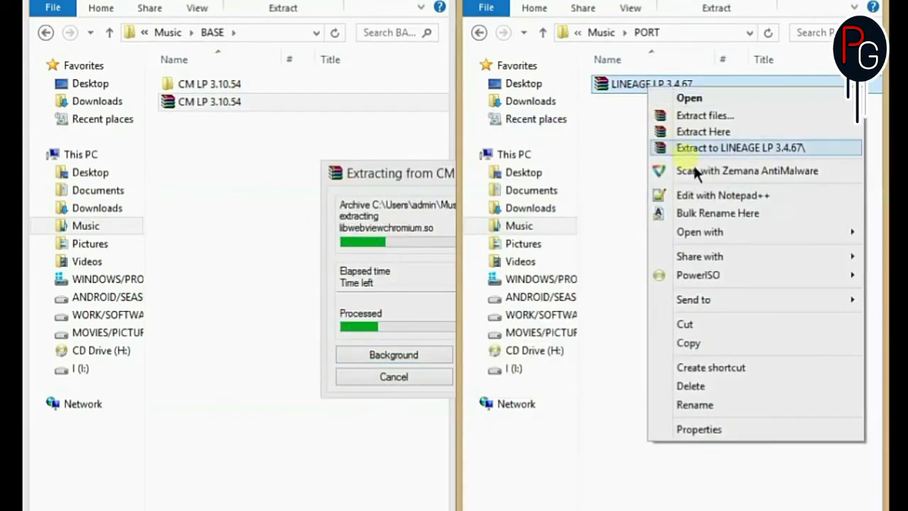
click(692, 147)
drag(465, 175, 631, 188)
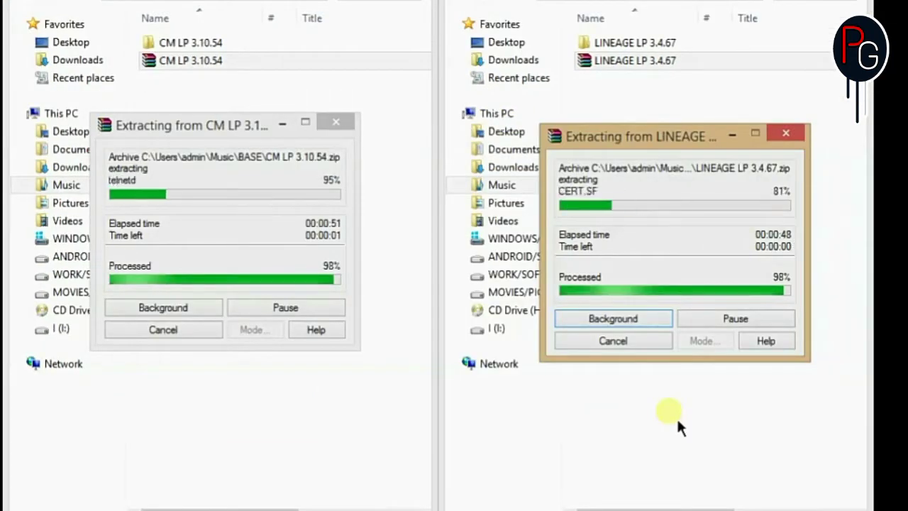
click(391, 282)
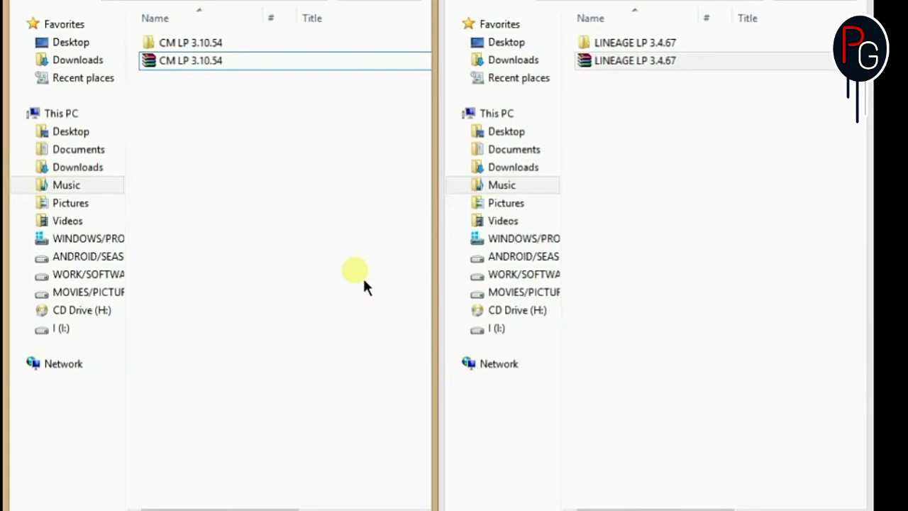
- Delete app, fonts, framework, media, priv-app and build.prop from the system folder of the extracted CM LP 3.10.54 ROM
double_click(224, 45)
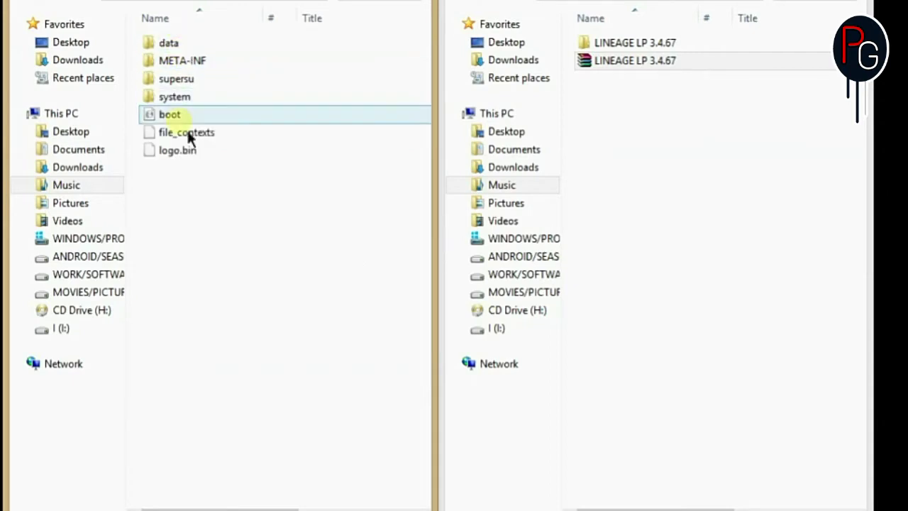
double_click(186, 100)
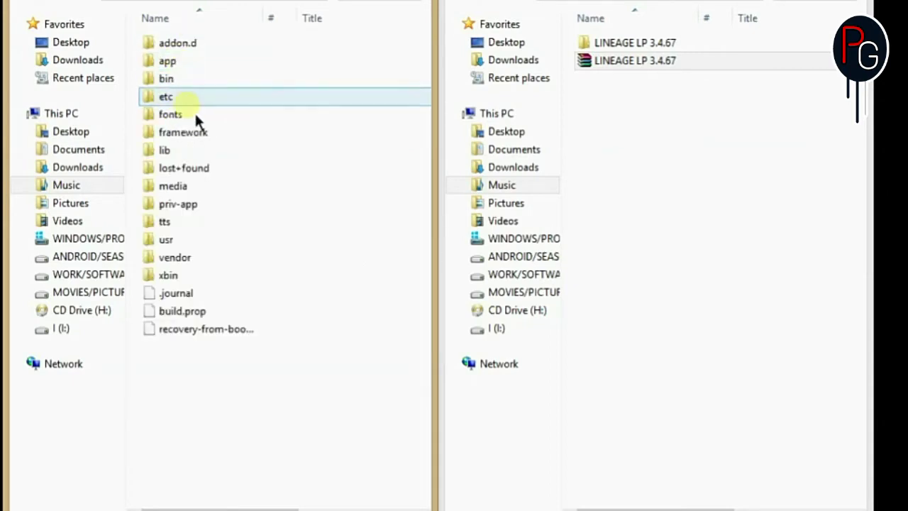
click(176, 62)
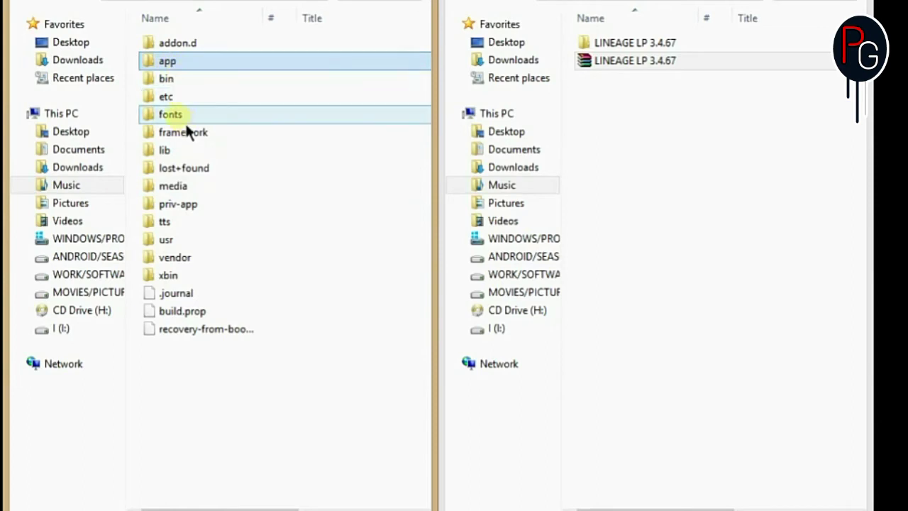
ctrl+click(185, 117)
ctrl+click(184, 135)
ctrl+click(181, 187)
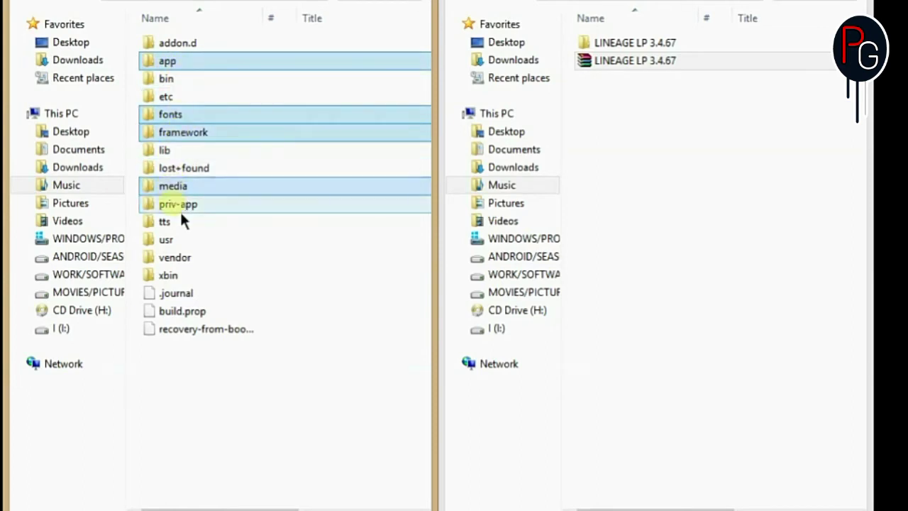
ctrl+click(183, 311)
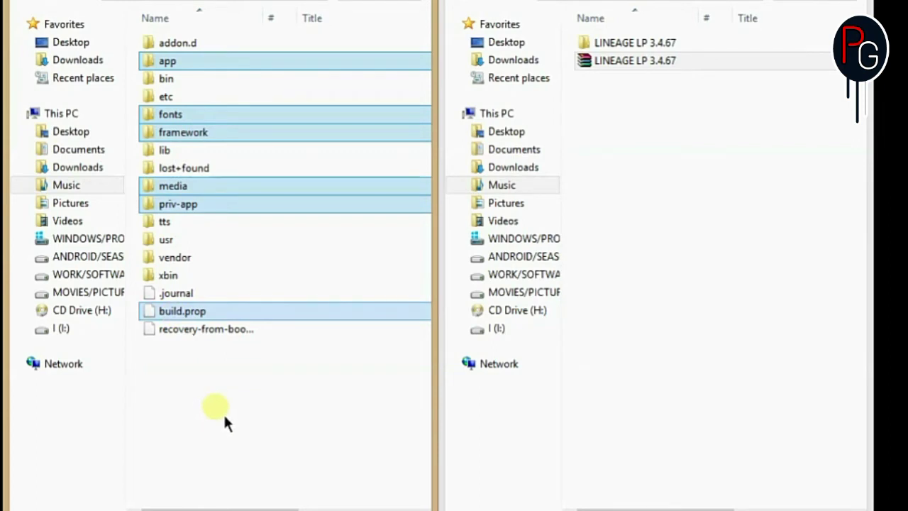
key(Delete)
key(Return)
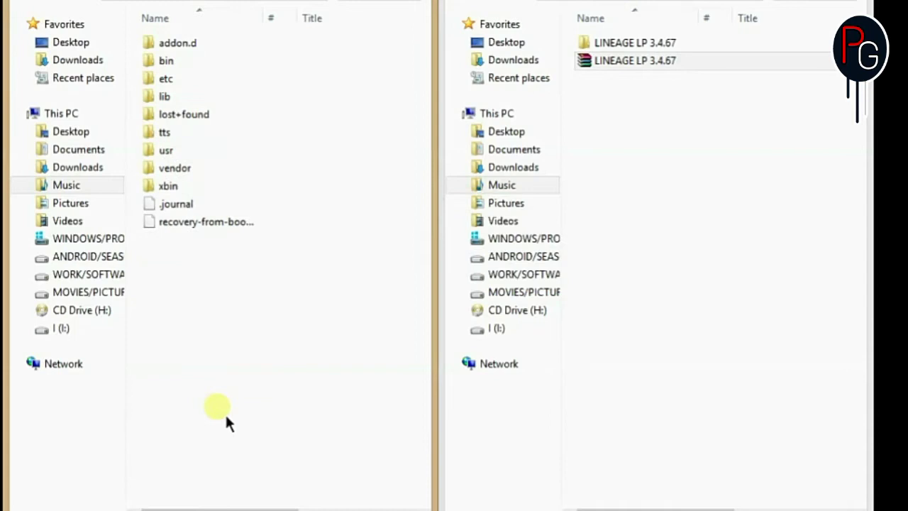
- Move app, fonts, framework, media, priv-app and build.prop from the LINEAGE LP 3.4.67 system folder into the CM LP 3.10.54 system folder
double_click(629, 44)
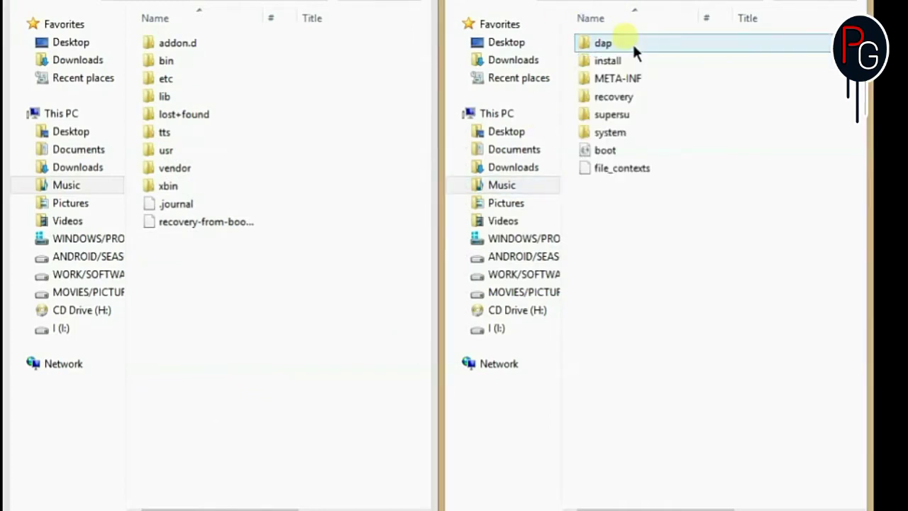
double_click(620, 140)
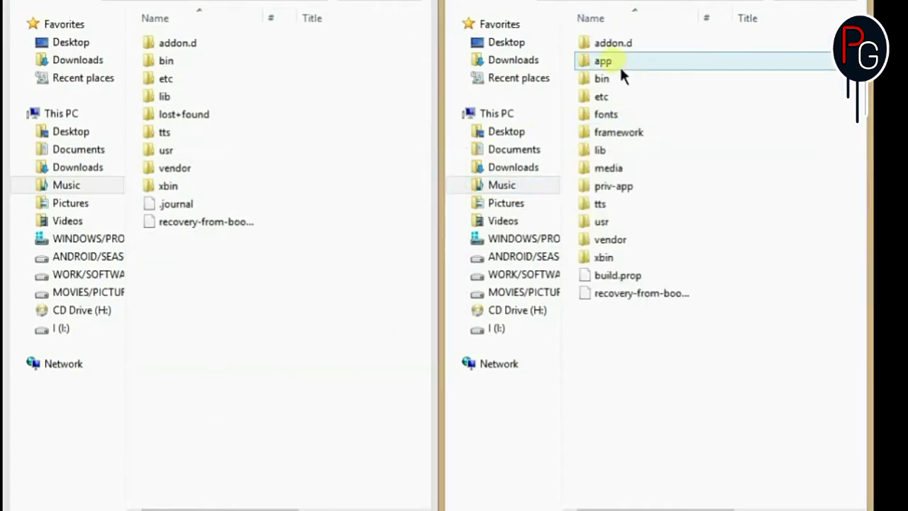
click(619, 63)
ctrl+click(622, 114)
ctrl+click(622, 135)
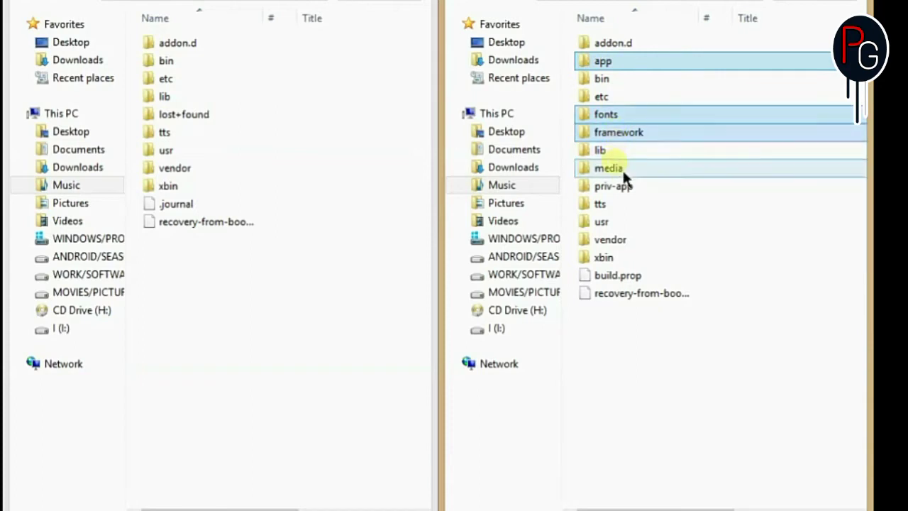
ctrl+click(622, 170)
ctrl+click(621, 187)
ctrl+click(622, 276)
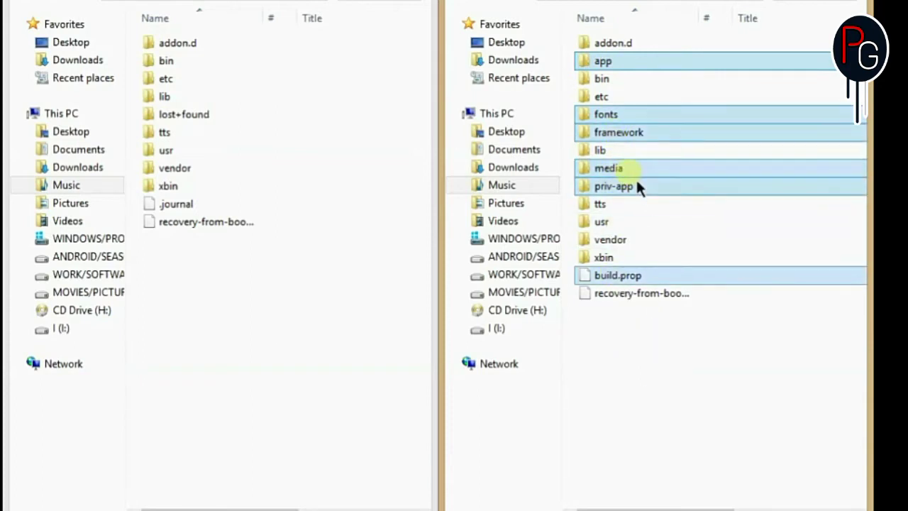
drag(635, 186, 273, 341)
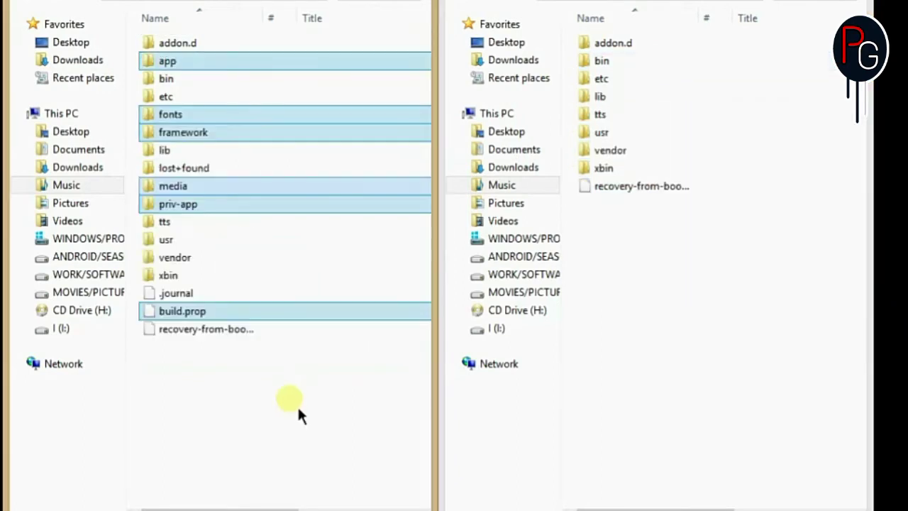
click(297, 433)
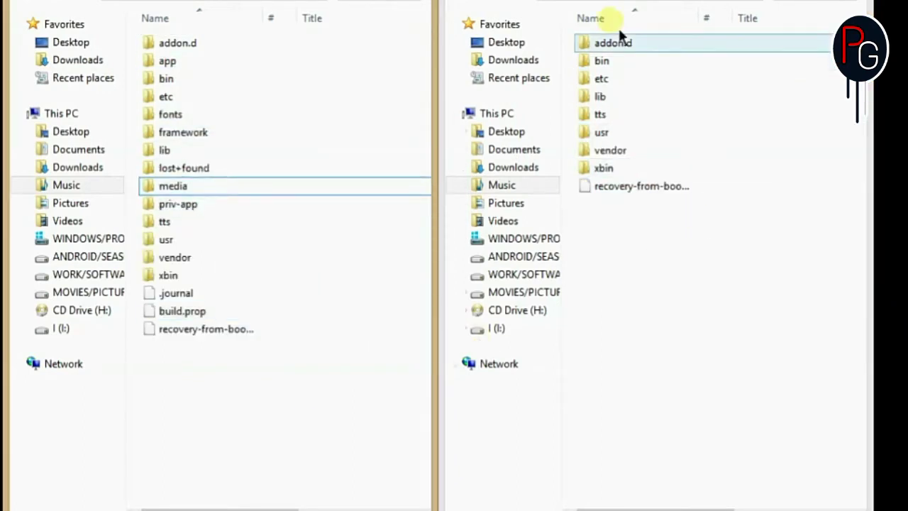
- Delete everything in the CM LP 3.10.54 lib folder except the libandroid_runtime, libandroid_servers, libandroidfw, libjavacore, libjavacrypto and three libwebviewchromium files
click(183, 156)
double_click(183, 154)
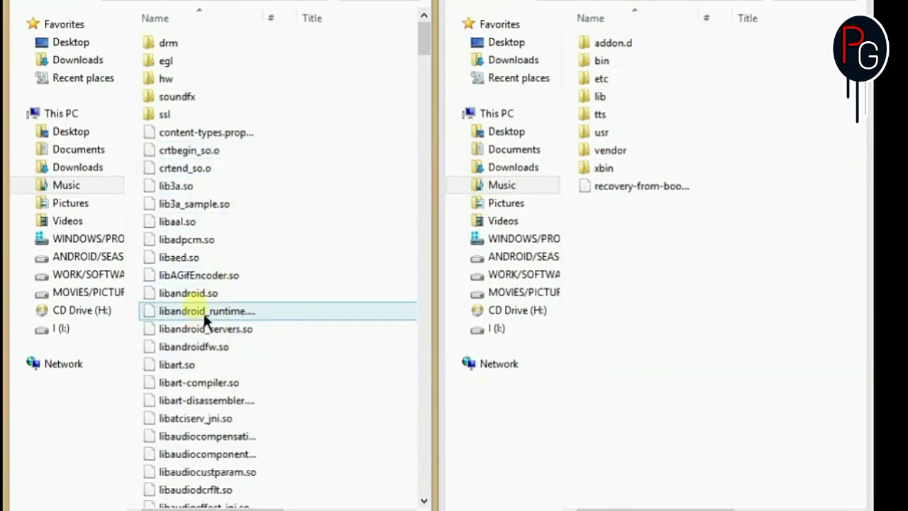
drag(205, 311, 205, 354)
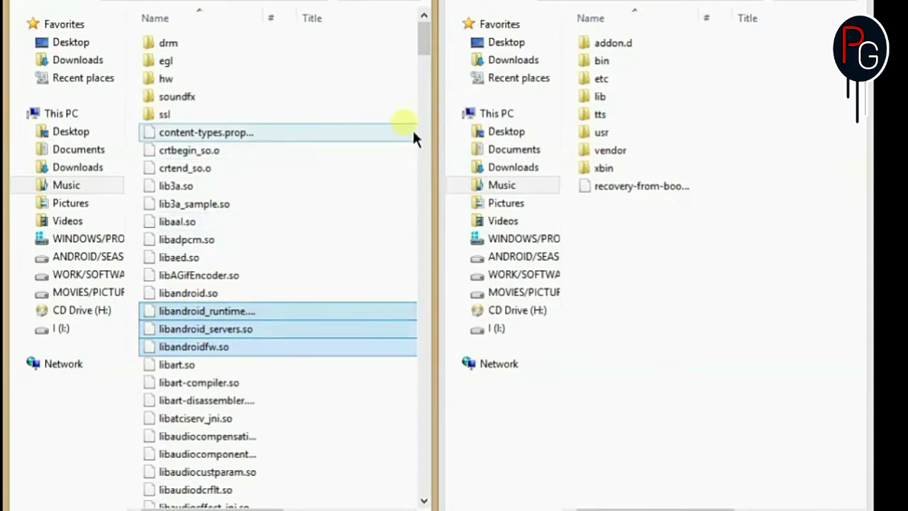
click(349, 210)
key(ctrl+a)
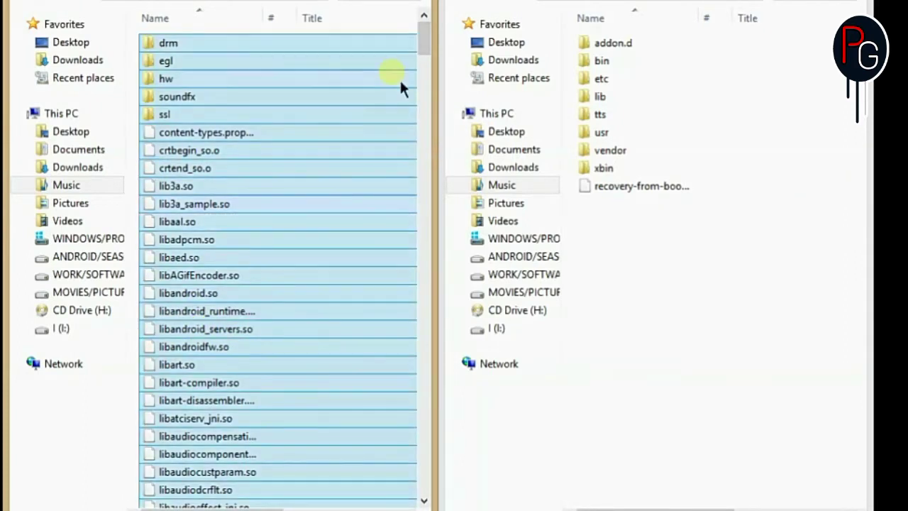
drag(431, 44, 433, 52)
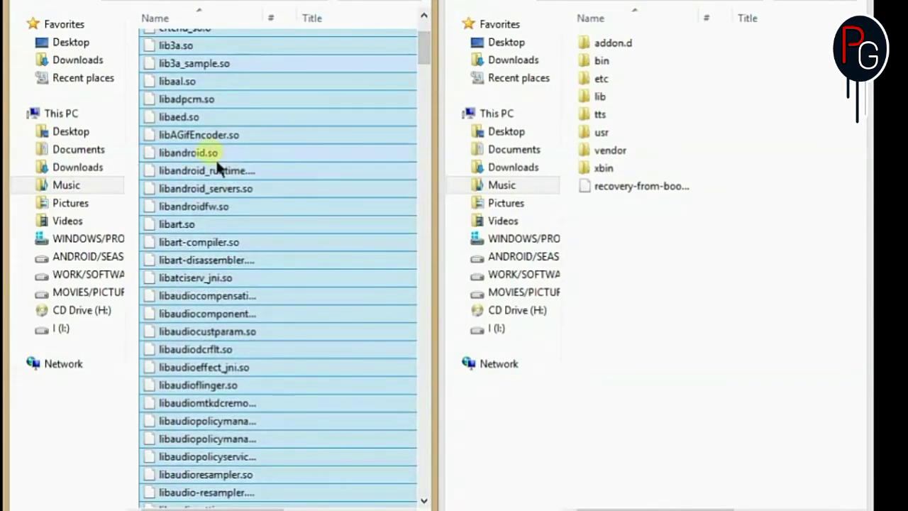
ctrl+click(222, 191)
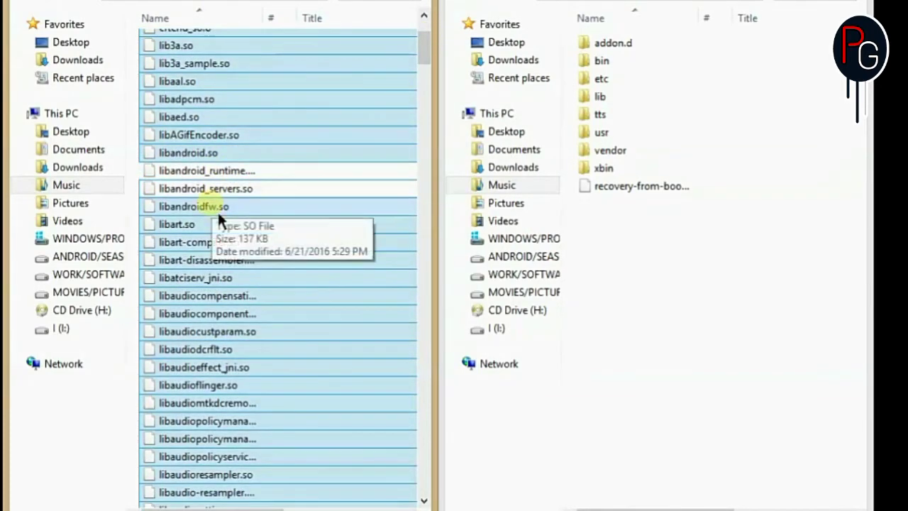
ctrl+click(341, 208)
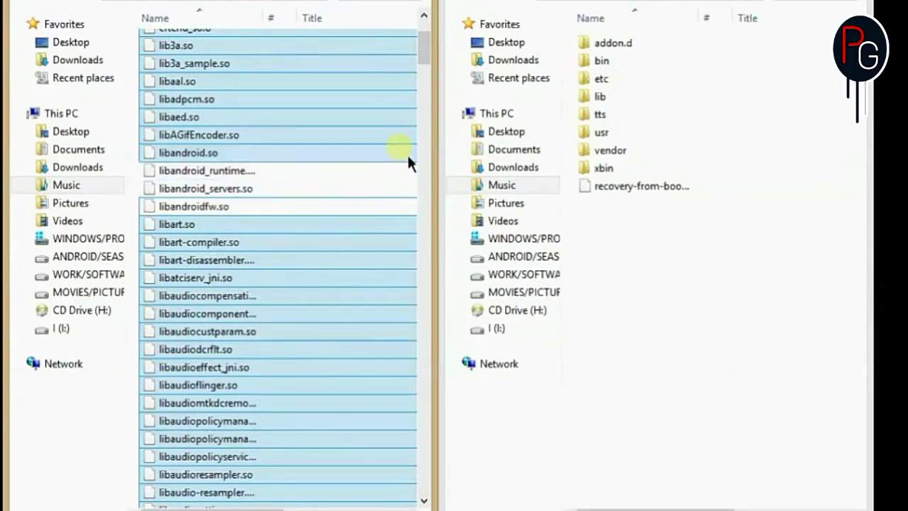
drag(432, 62, 436, 175)
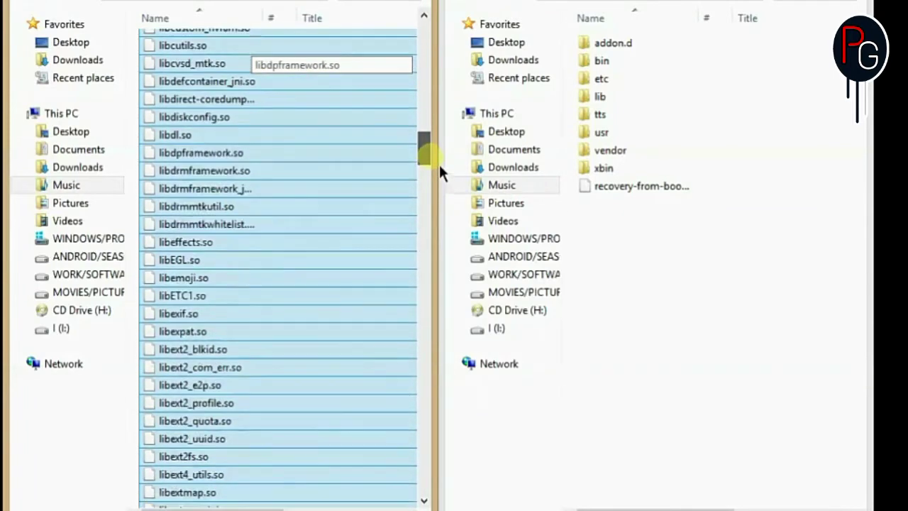
drag(439, 165, 441, 480)
ctrl+click(211, 320)
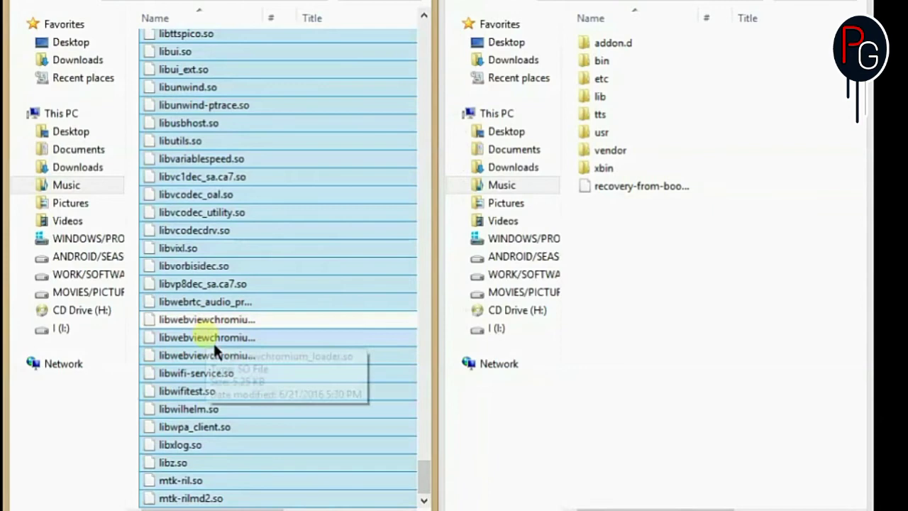
ctrl+click(211, 337)
ctrl+click(213, 358)
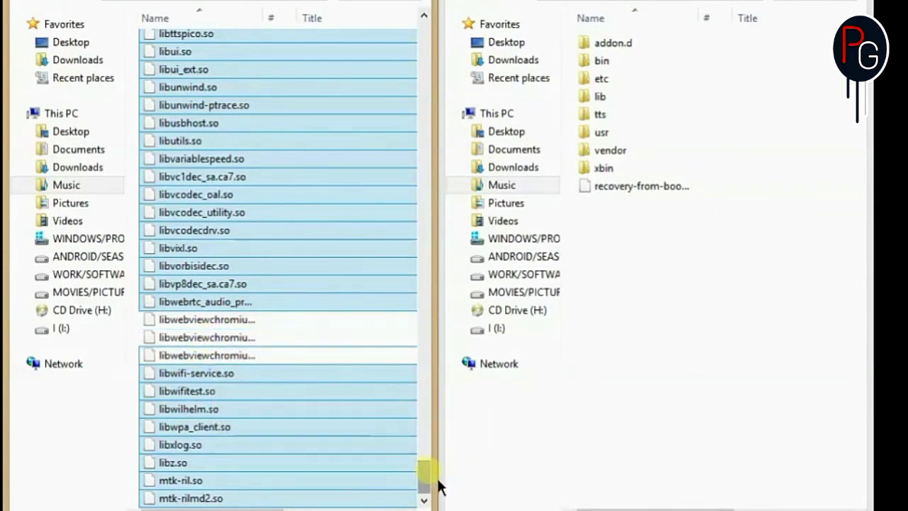
drag(433, 488, 451, 229)
ctrl+click(219, 243)
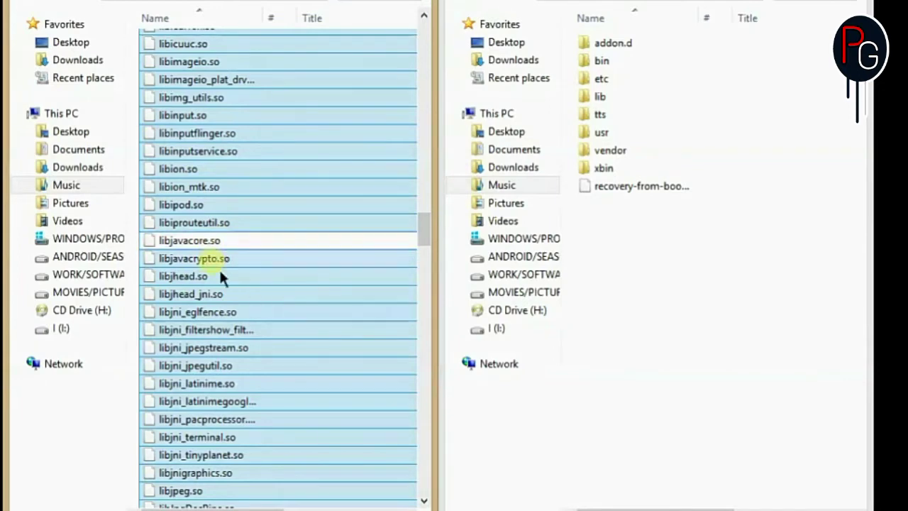
ctrl+click(218, 260)
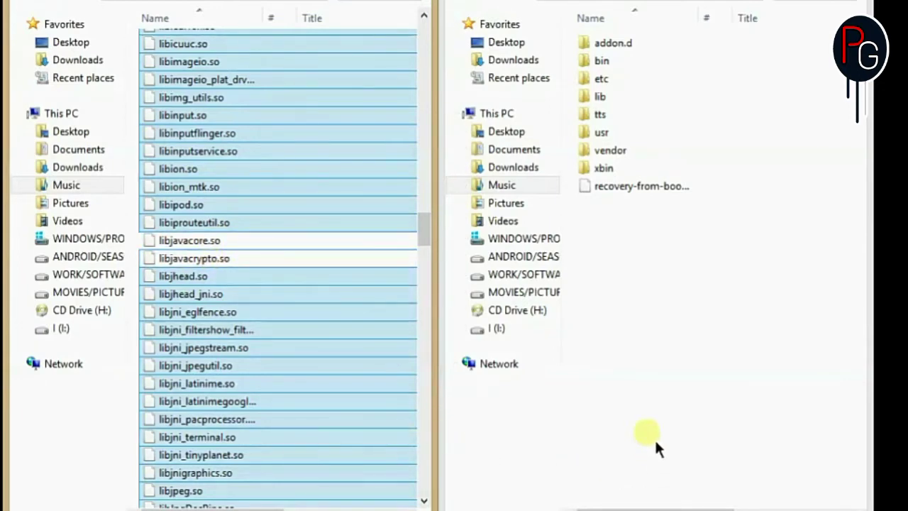
key(Delete)
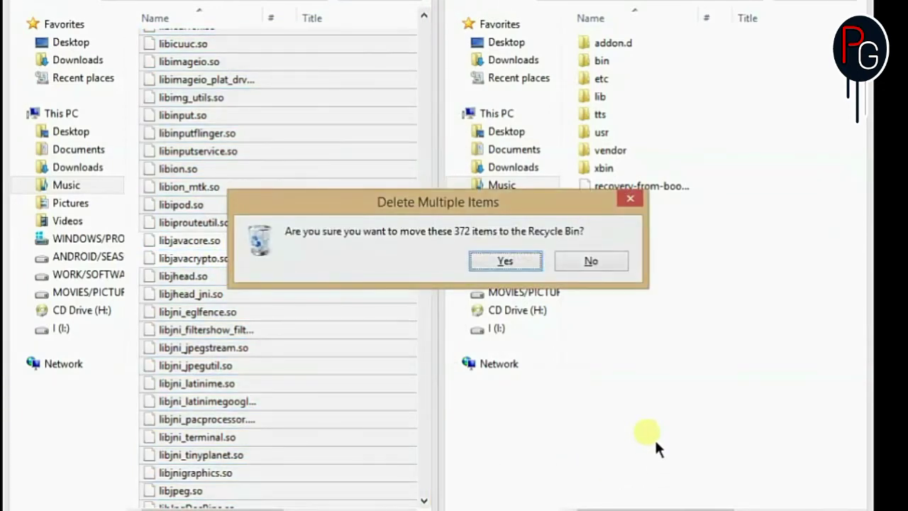
key(Return)
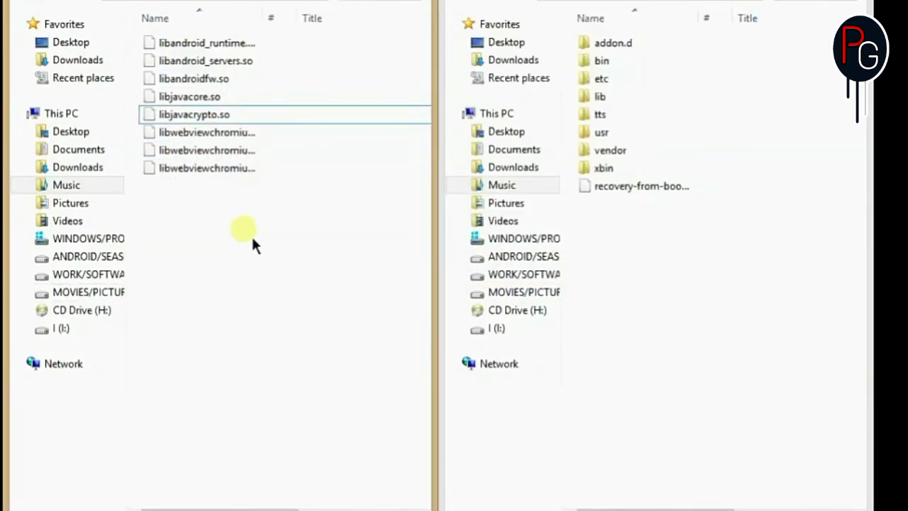
- Move everything from the LINEAGE LP 3.4.67 lib folder into the CM lib folder except libandroid_runtime, libandroid_servers, libandroidfw, libjavacore, libjavacrypto and the libwebviewchromium files
double_click(629, 97)
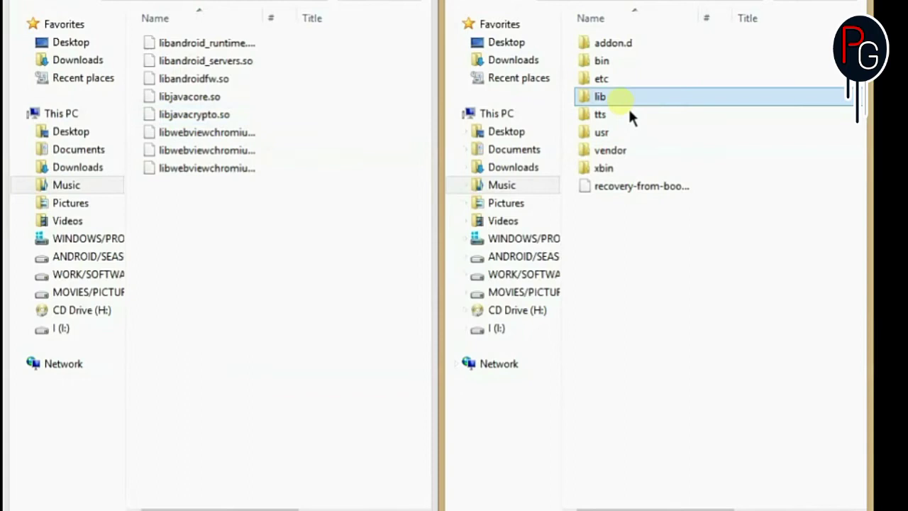
key(ctrl+a)
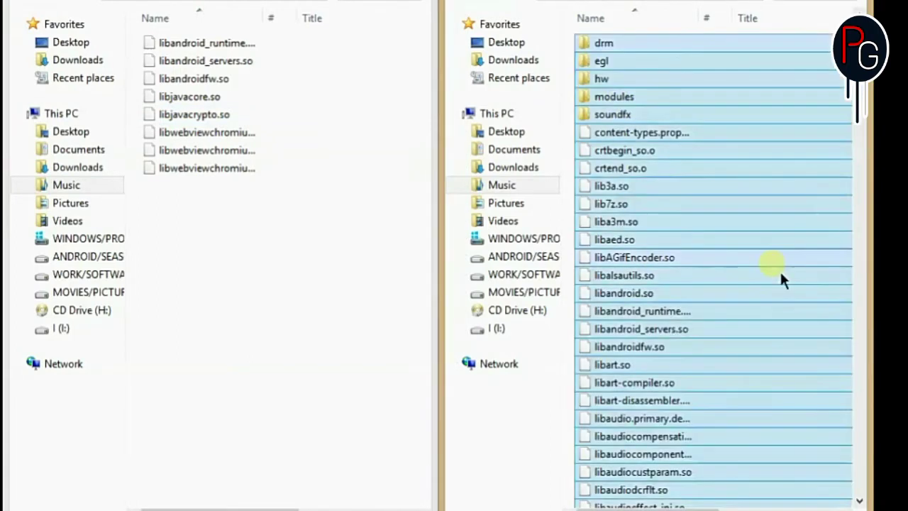
ctrl+click(623, 312)
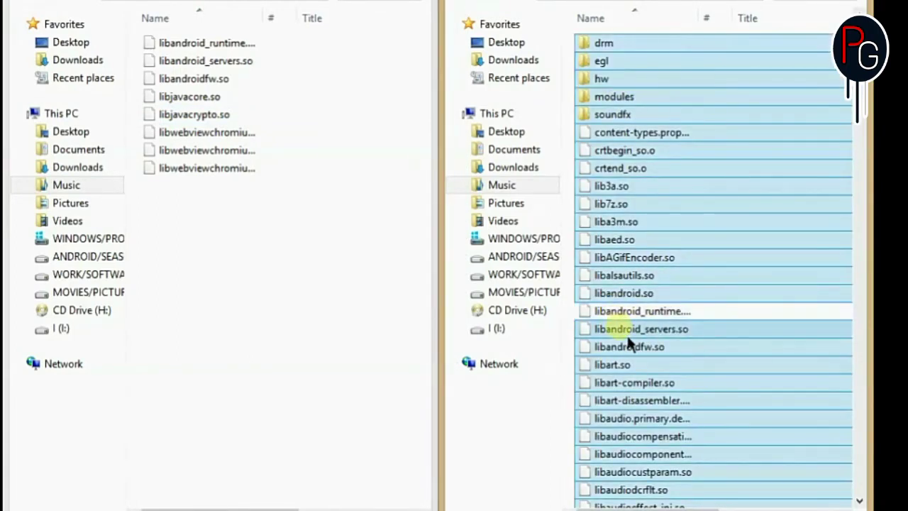
ctrl+click(632, 329)
scroll(699, 39, down, 20)
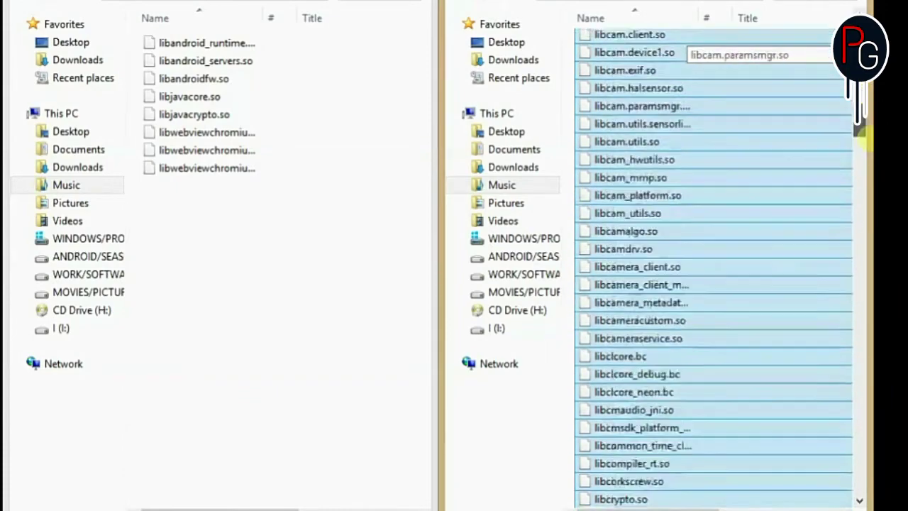
scroll(699, 39, up, 20)
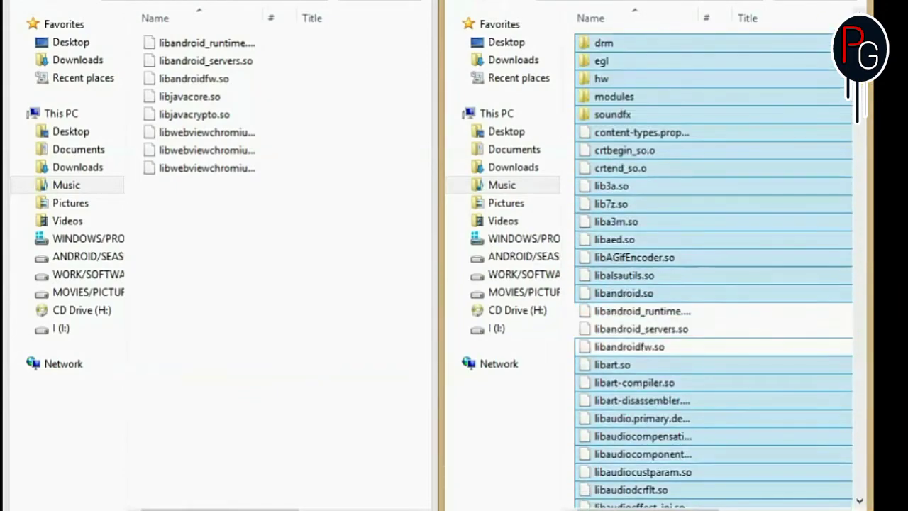
scroll(851, 490, down, 20)
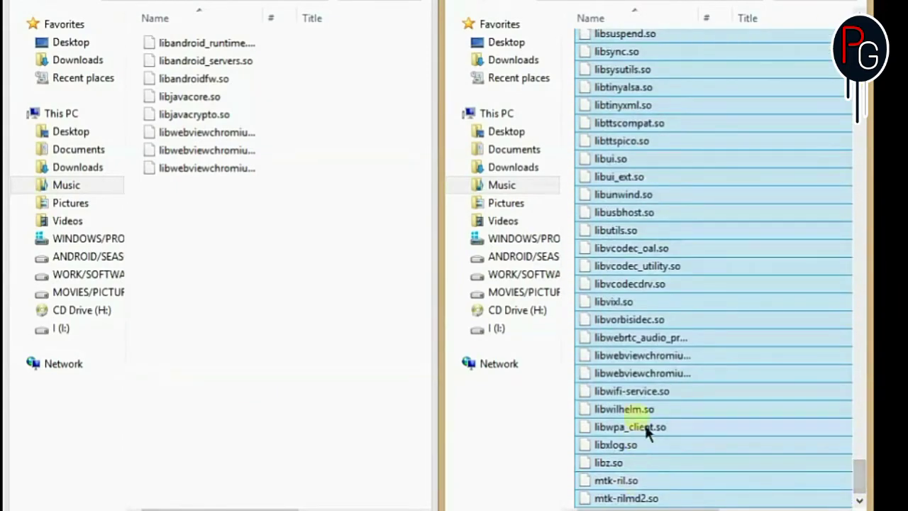
ctrl+click(647, 373)
ctrl+click(647, 356)
drag(864, 483, 857, 239)
ctrl+click(623, 80)
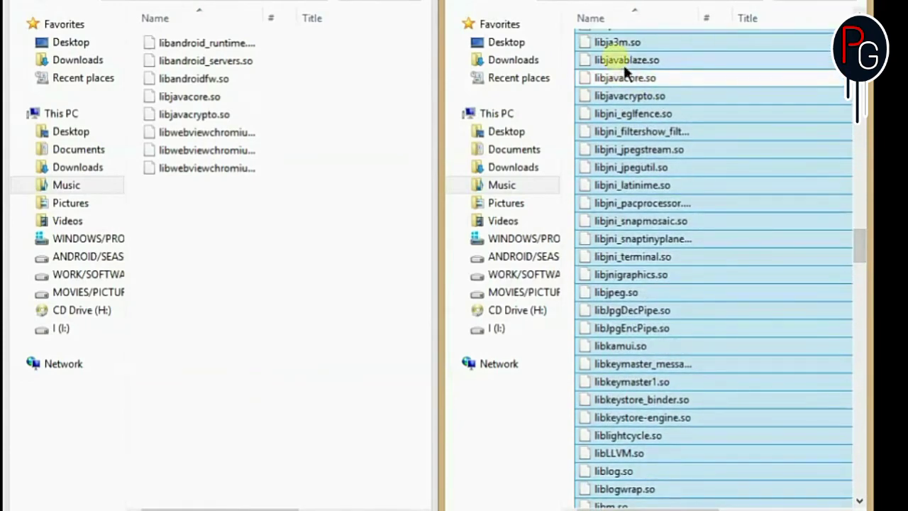
ctrl+click(638, 96)
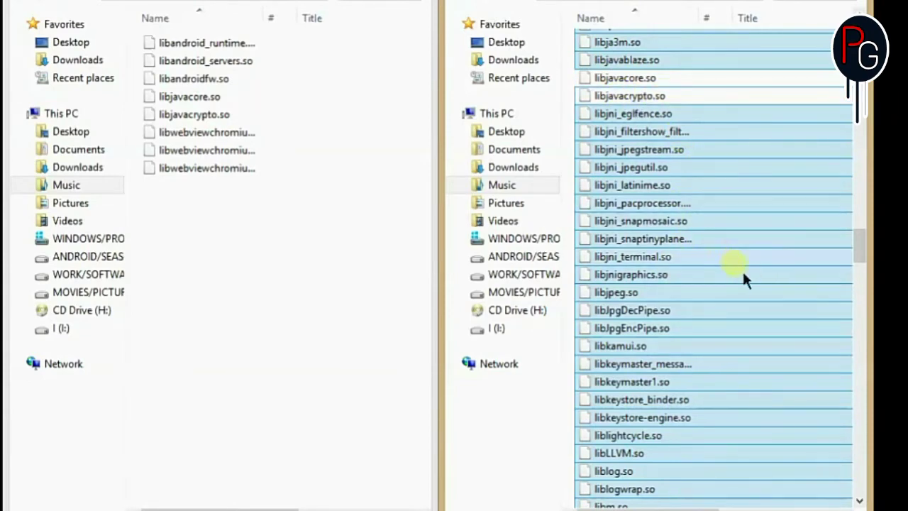
drag(744, 273, 298, 388)
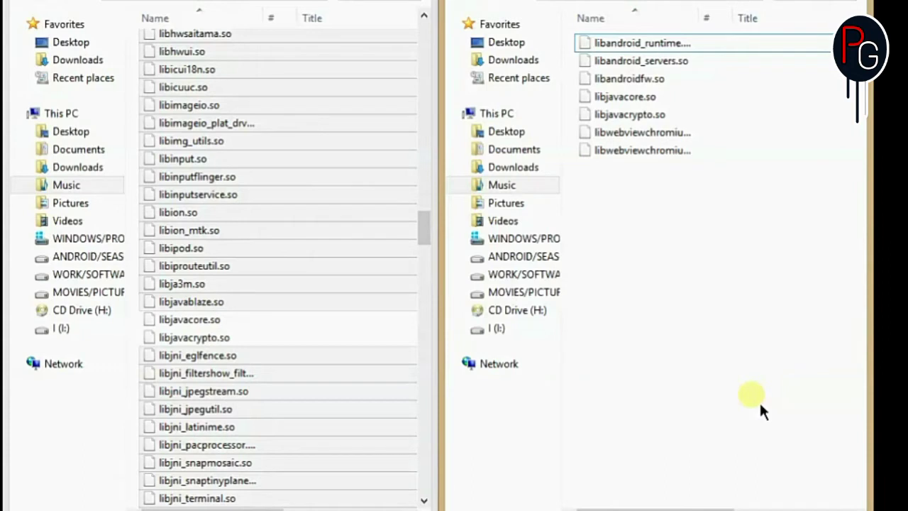
- Move all files from the LINEAGE LP 3.4.67 bin folder into the CM LP 3.10.54 bin folder, replacing the files with matching names
click(89, 4)
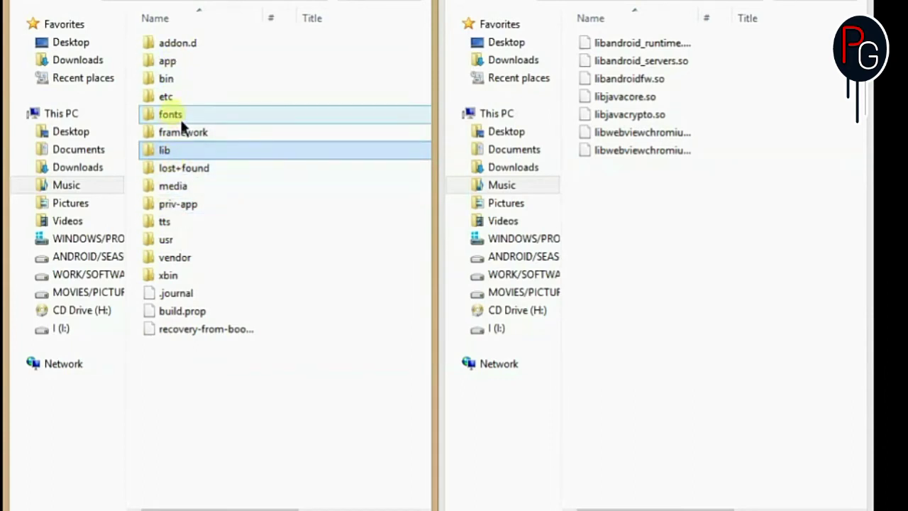
double_click(182, 88)
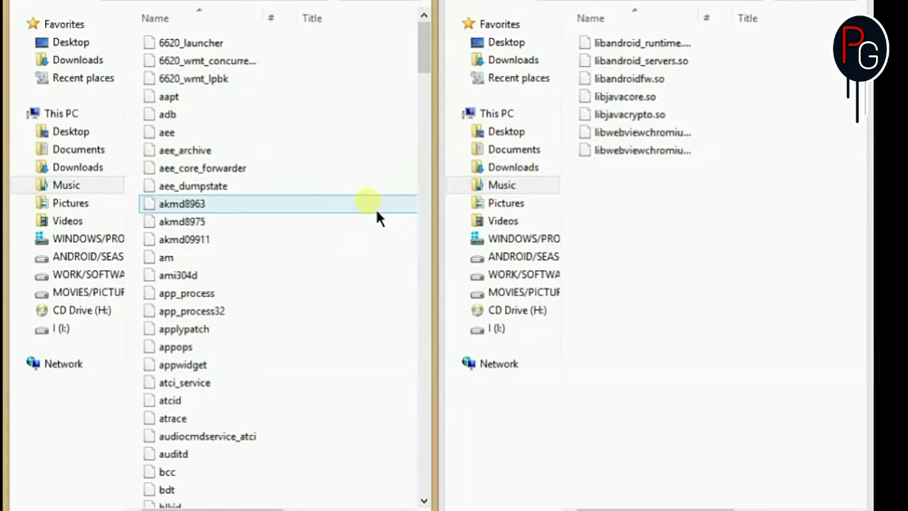
click(542, 5)
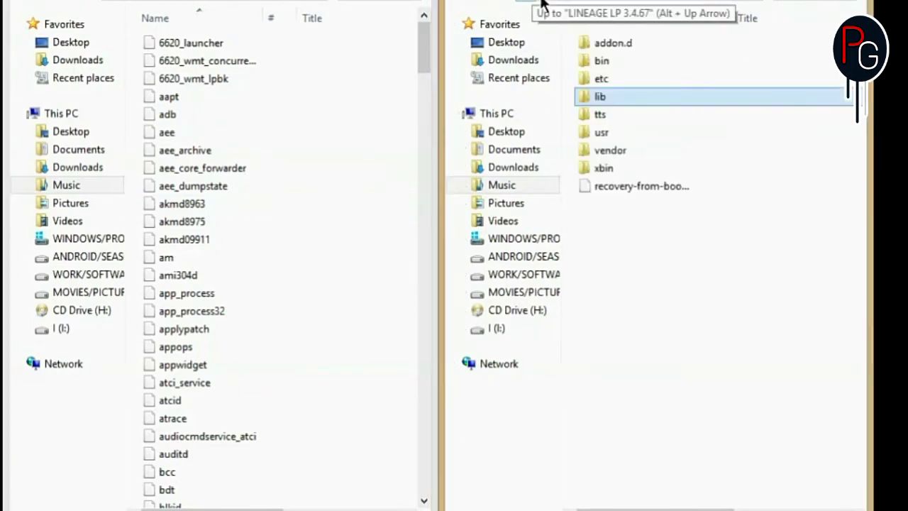
double_click(617, 67)
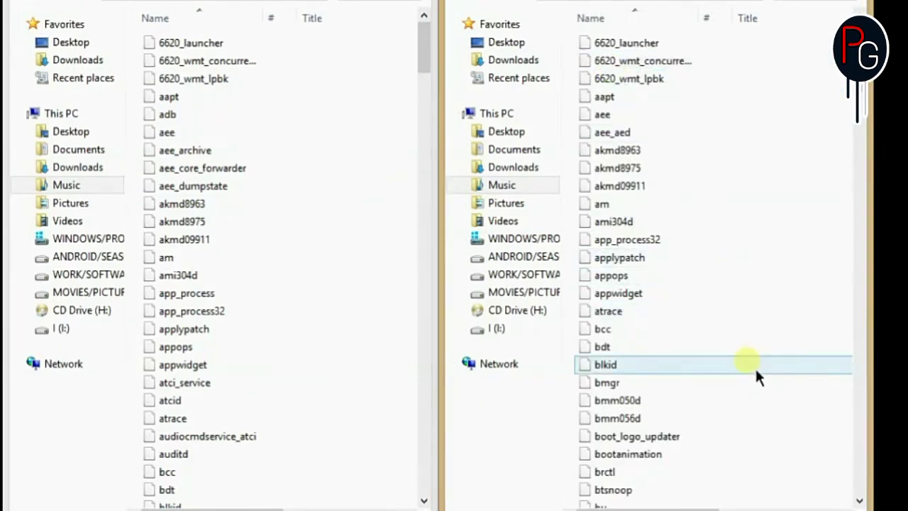
key(ctrl+a)
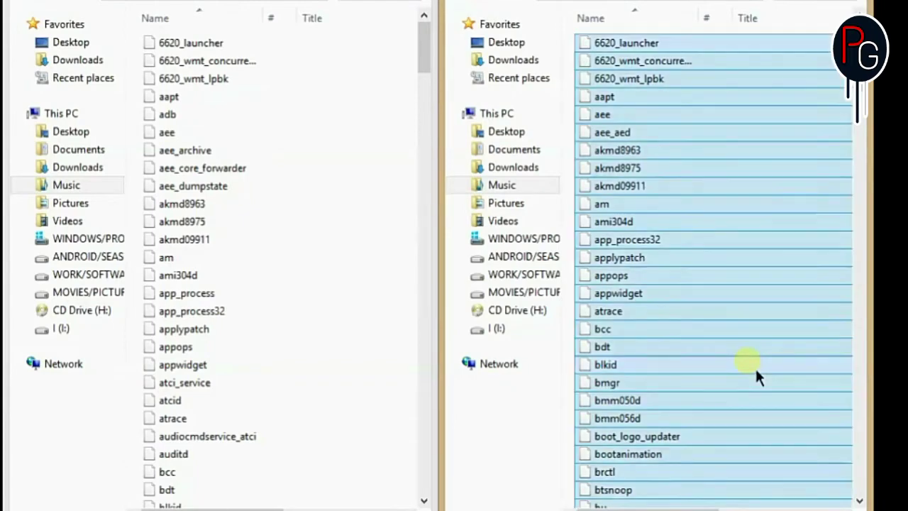
drag(732, 294, 234, 259)
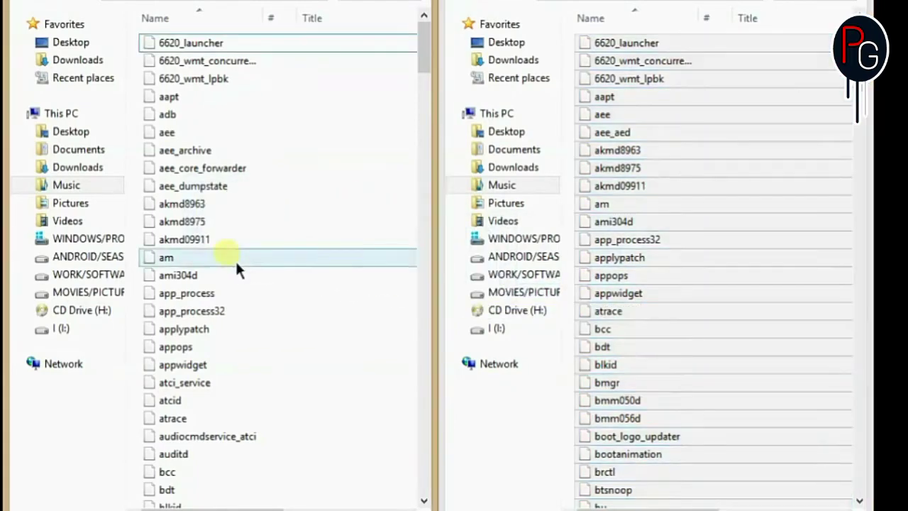
click(327, 112)
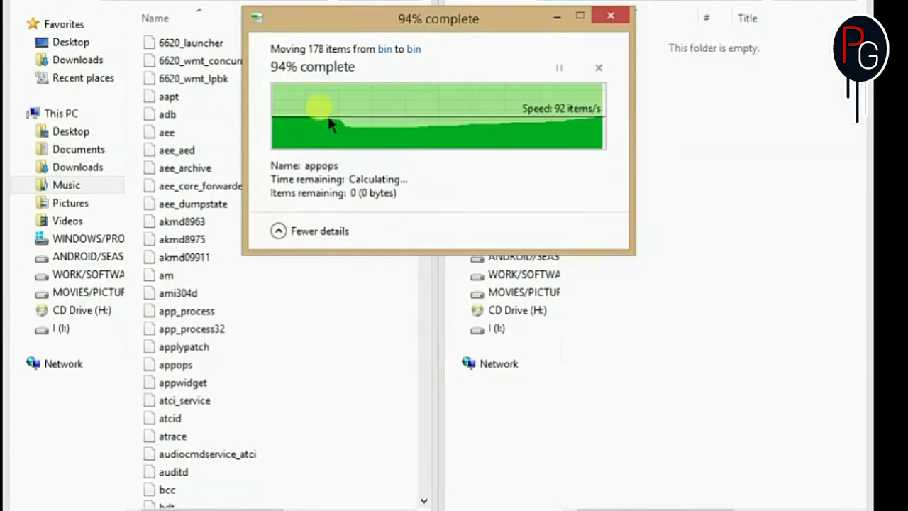
- Look through the merged CM bin folder to check which files came from the port, then clear the selection
scroll(232, 316, down, 15)
scroll(234, 323, down, 20)
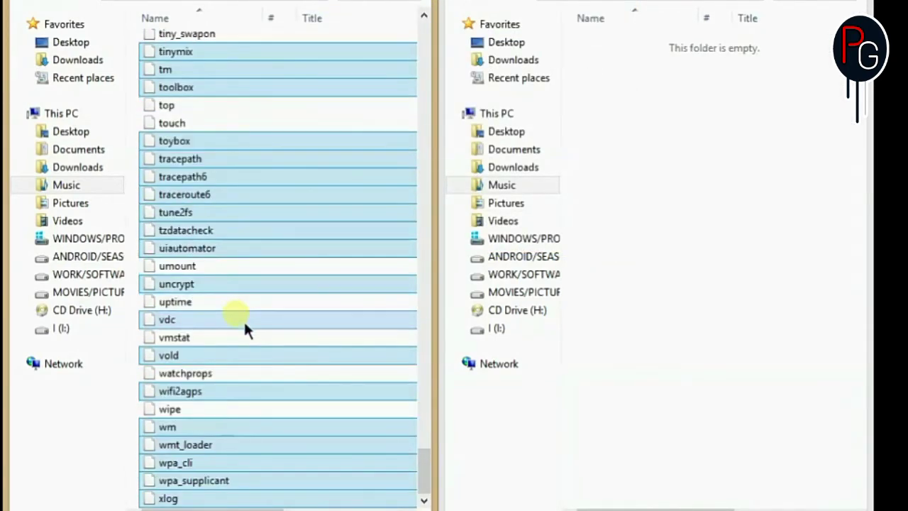
scroll(245, 328, up, 20)
scroll(243, 328, up, 20)
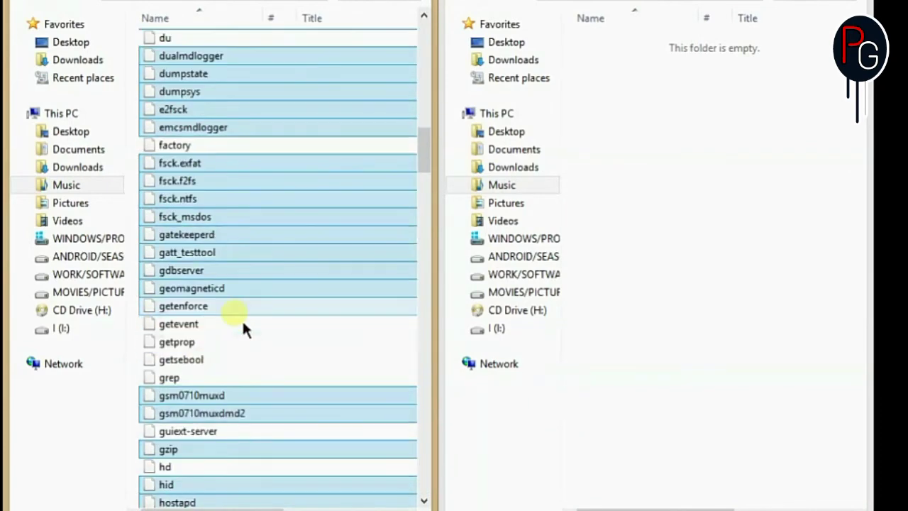
scroll(287, 177, down, 20)
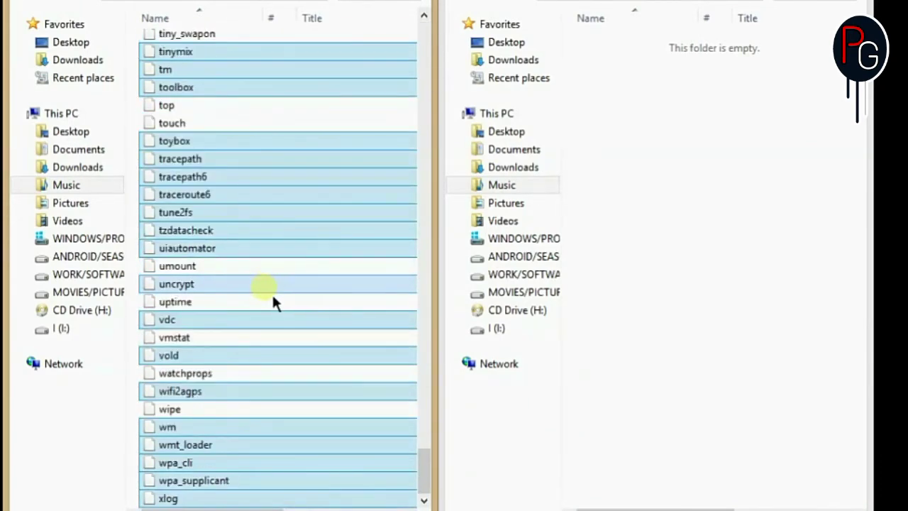
click(276, 273)
click(272, 321)
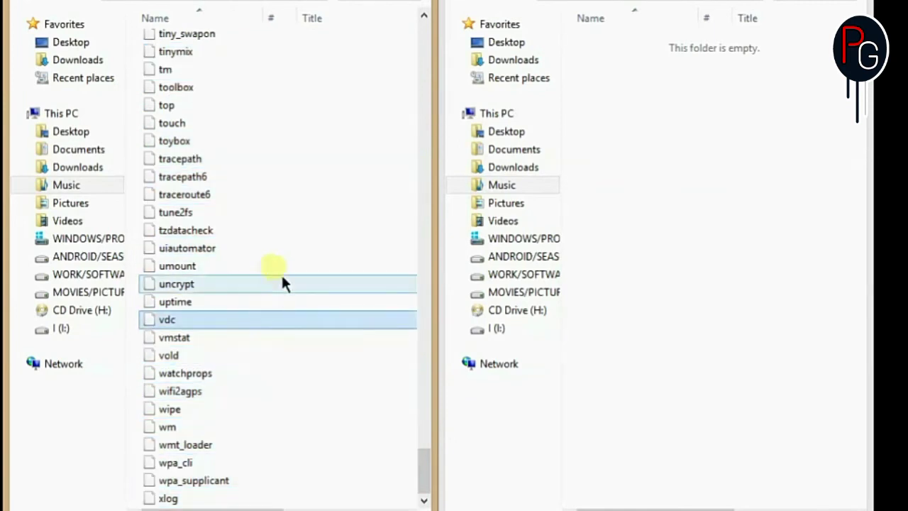
- Go back from the bin folders to the system folders of both the CM and LINEAGE ROMs
click(345, 108)
click(91, 12)
click(302, 477)
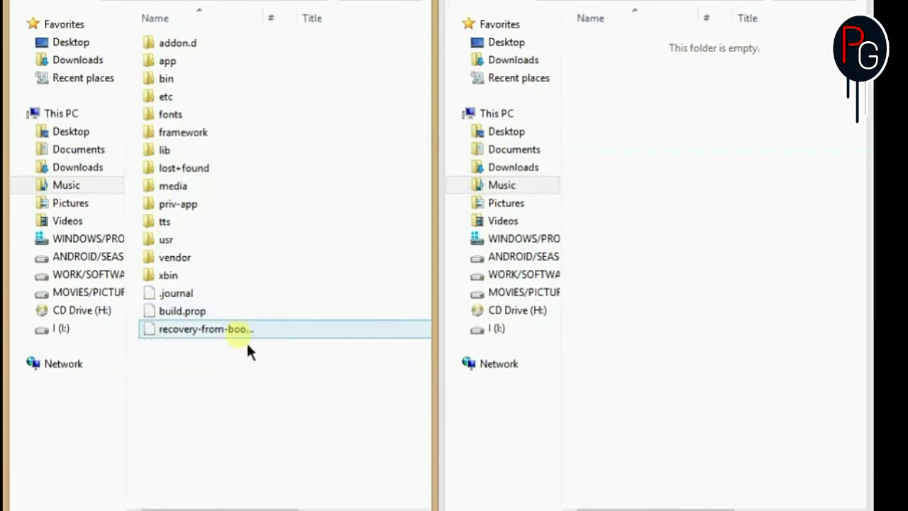
click(532, 7)
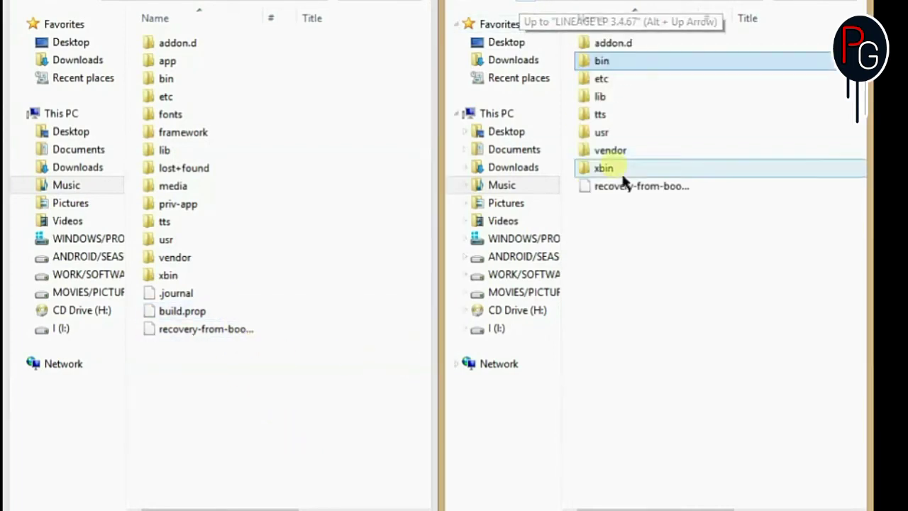
- Go up from the system folders to the root folders of both the LINEAGE LP 3.4.67 and CM ROMs
click(532, 8)
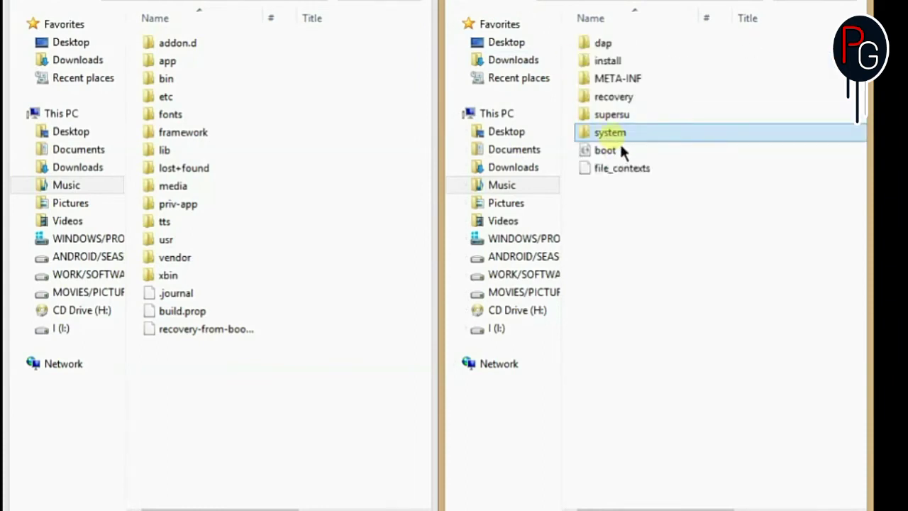
click(537, 6)
double_click(630, 44)
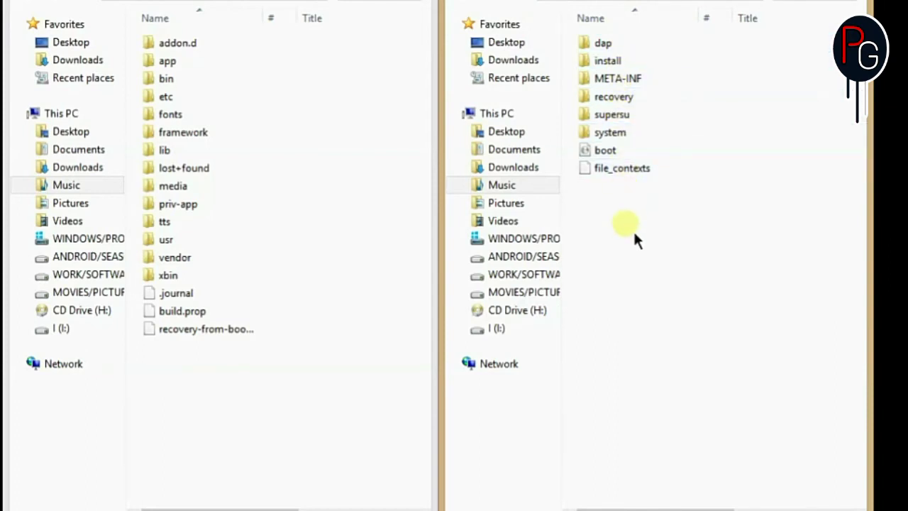
click(99, 8)
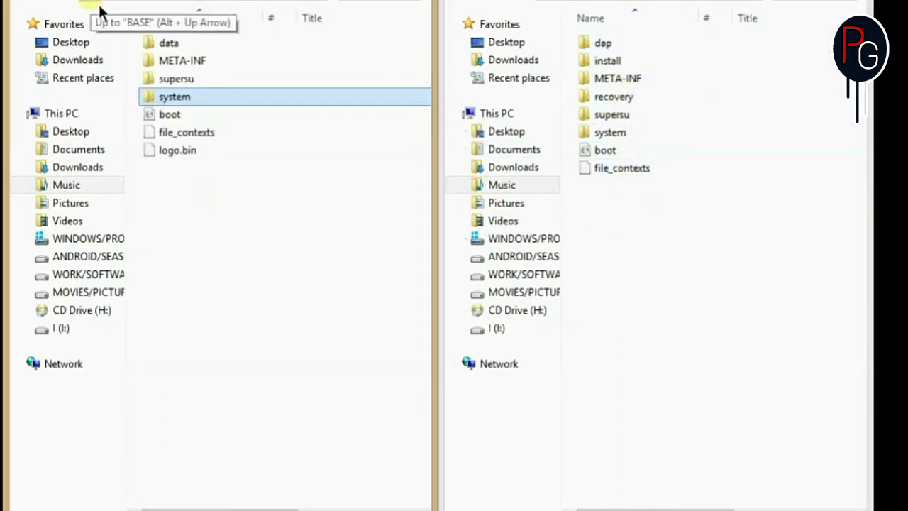
click(101, 9)
double_click(222, 46)
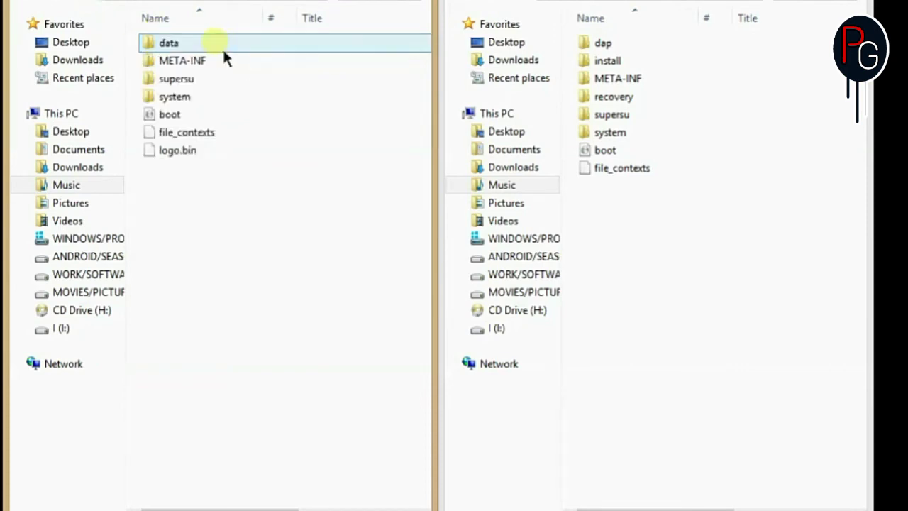
- Open the build.prop from the CM ROM's system folder in Notepad++ and look through its settings
double_click(196, 97)
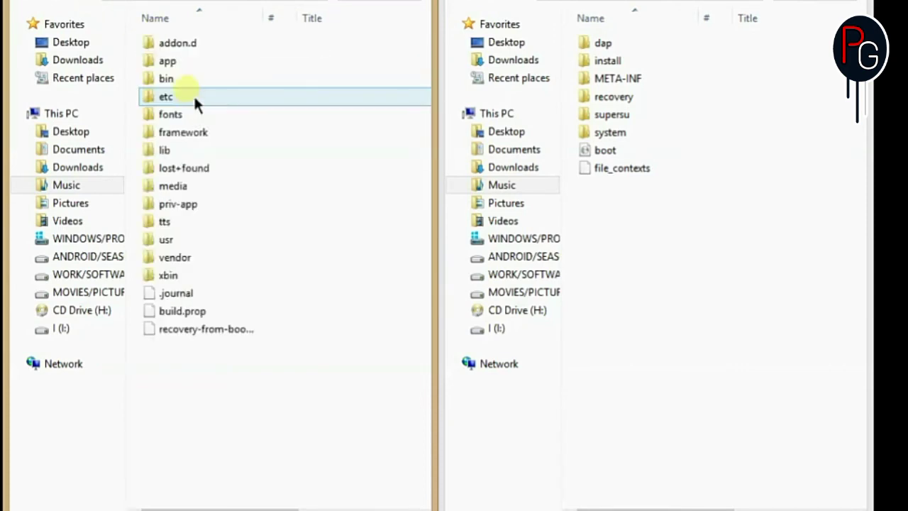
right_click(203, 321)
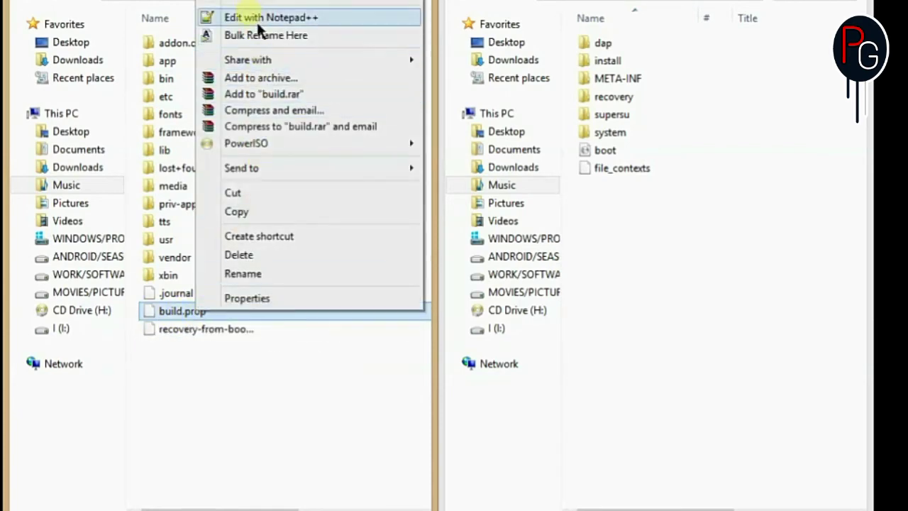
click(259, 16)
scroll(381, 206, down, 20)
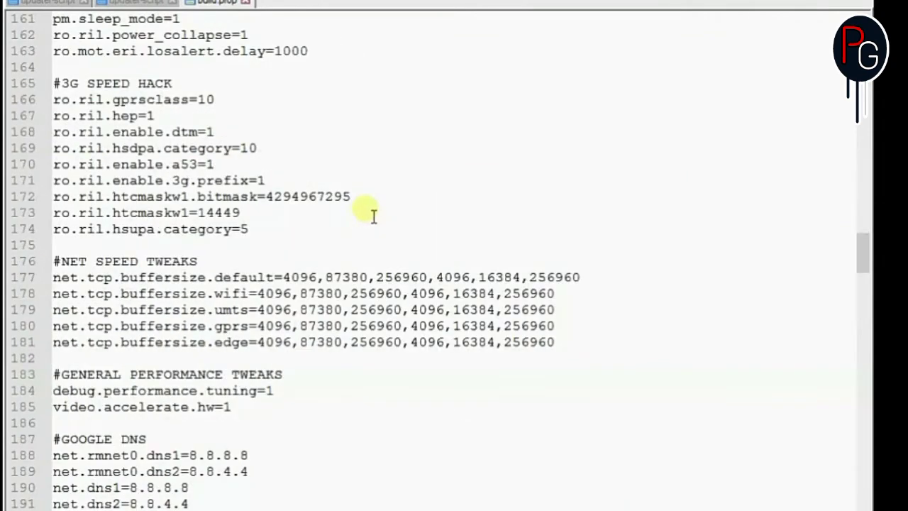
scroll(373, 215, up, 5)
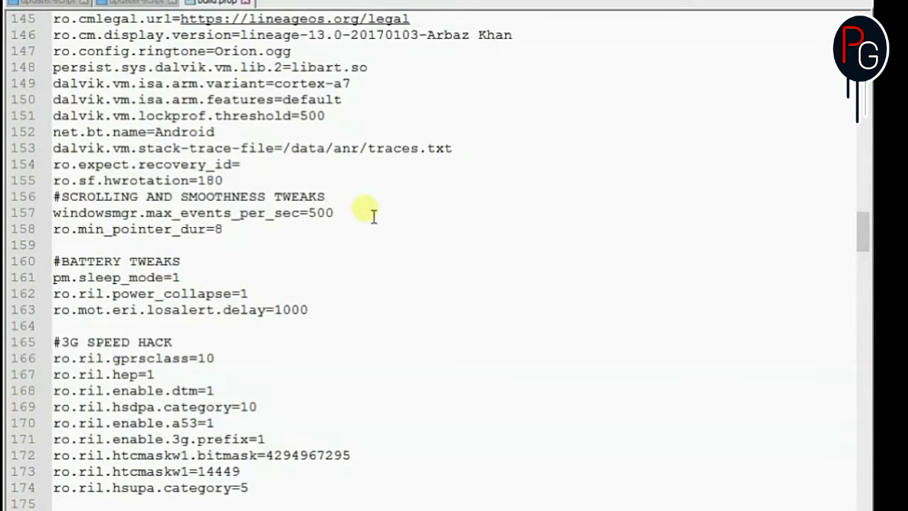
- Search the CM build.prop for DENSITY and place the cursor at the end of the ro.sf.lcd_density line
key(ctrl+f)
text(DEB)
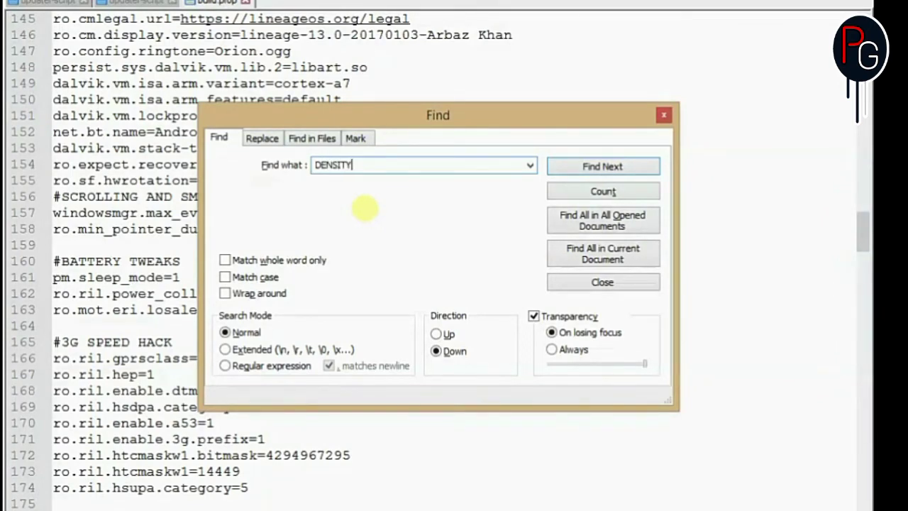
text(SITY)
key(Return)
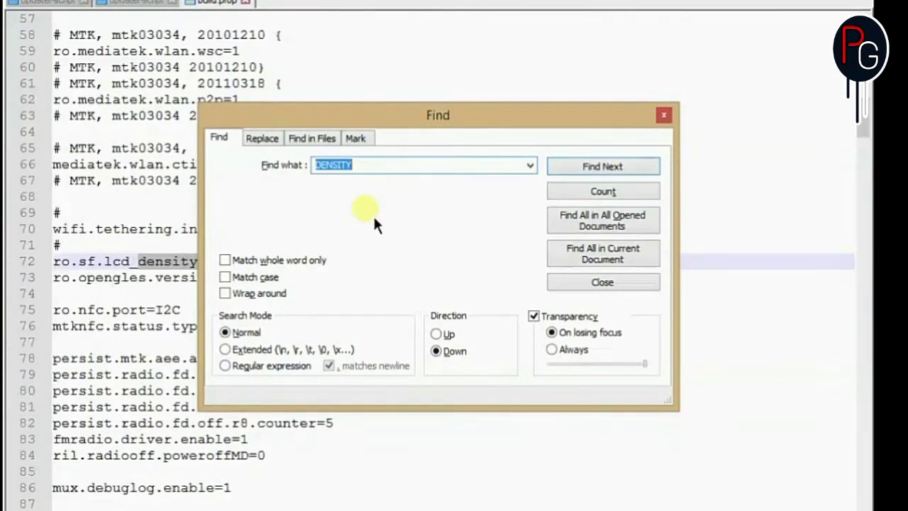
click(664, 115)
click(264, 248)
click(262, 264)
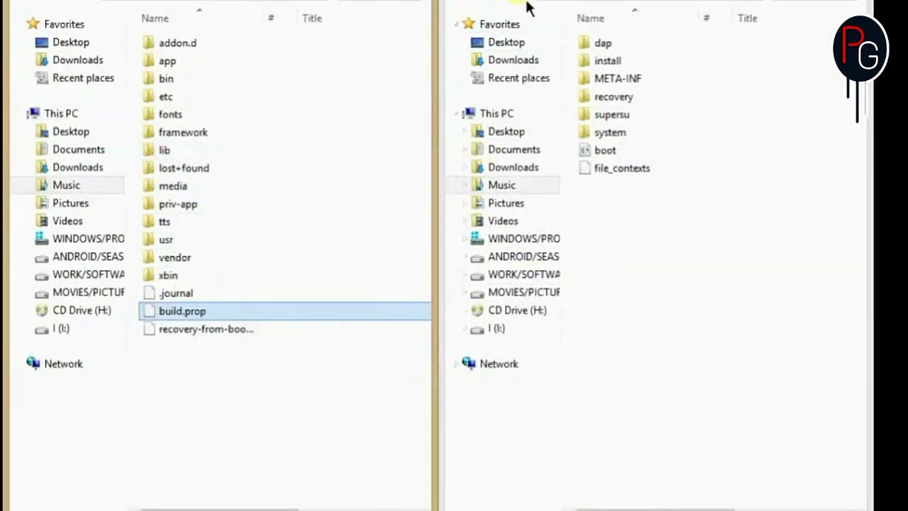
- Open the LINEAGE LP 3.4.67 zip archive and select build.prop inside its system folder
click(529, 8)
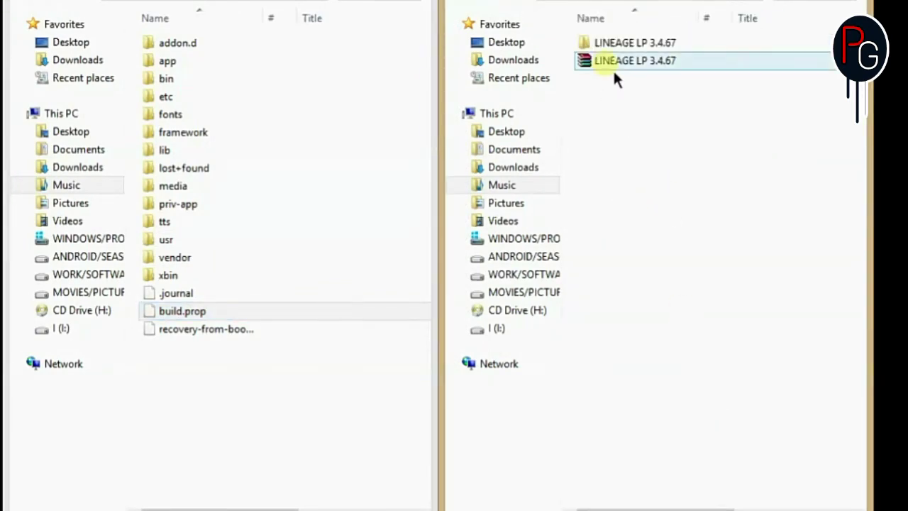
double_click(613, 69)
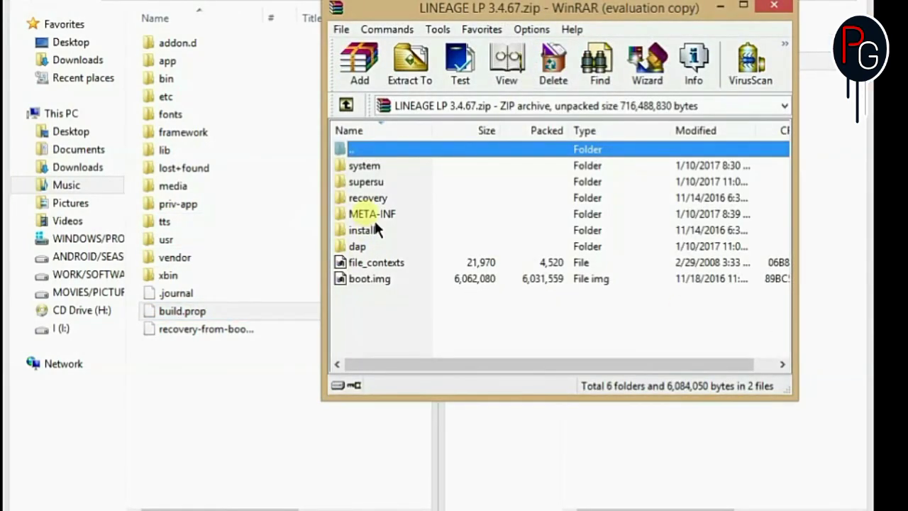
click(611, 206)
click(386, 168)
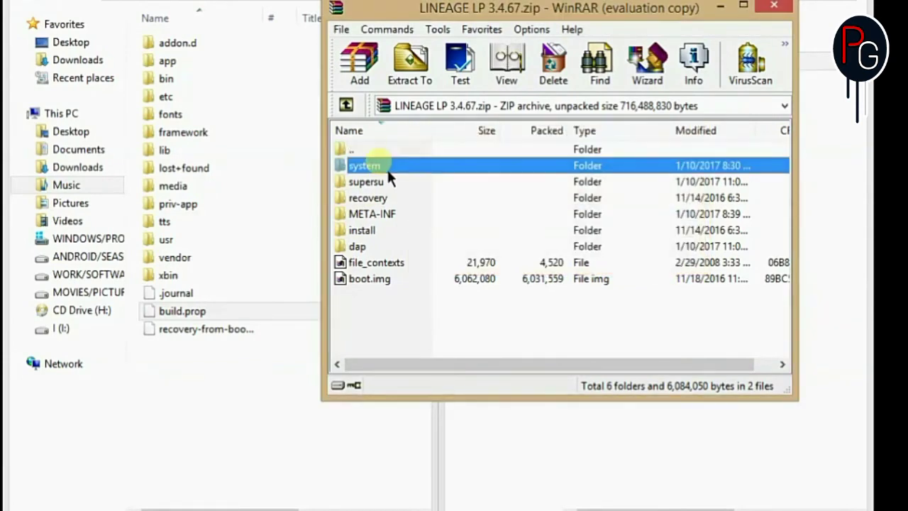
double_click(387, 168)
scroll(383, 312, down, 1)
click(363, 345)
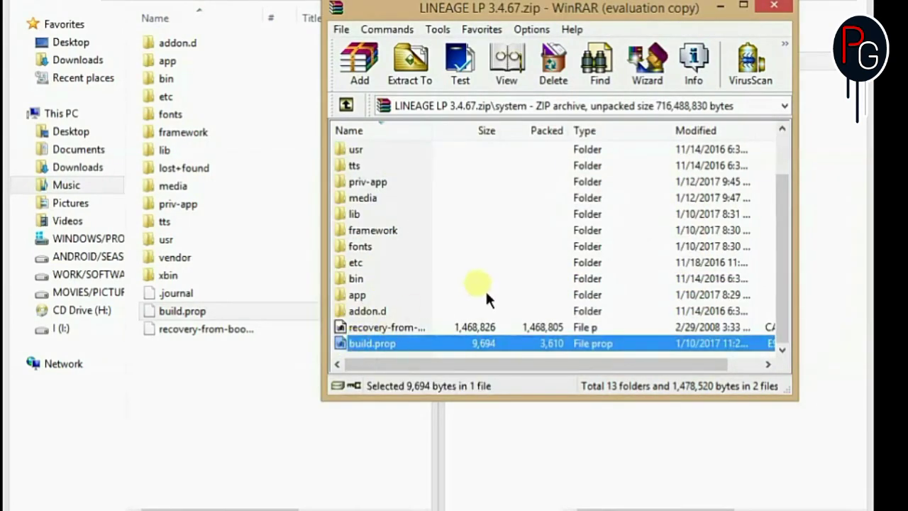
- Extract build.prop from the LINEAGE LP 3.4.67 archive into the unpacked LINEAGE system folder and close the archive
double_click(407, 345)
click(562, 347)
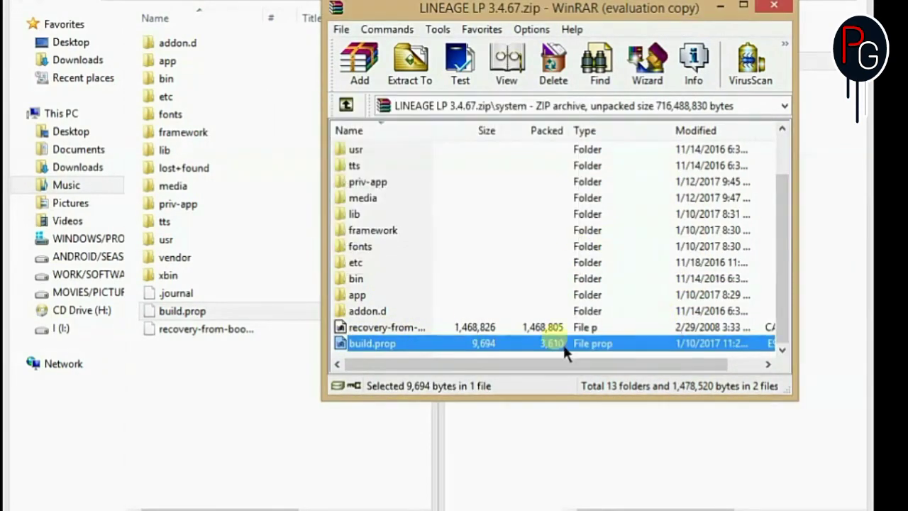
right_click(374, 350)
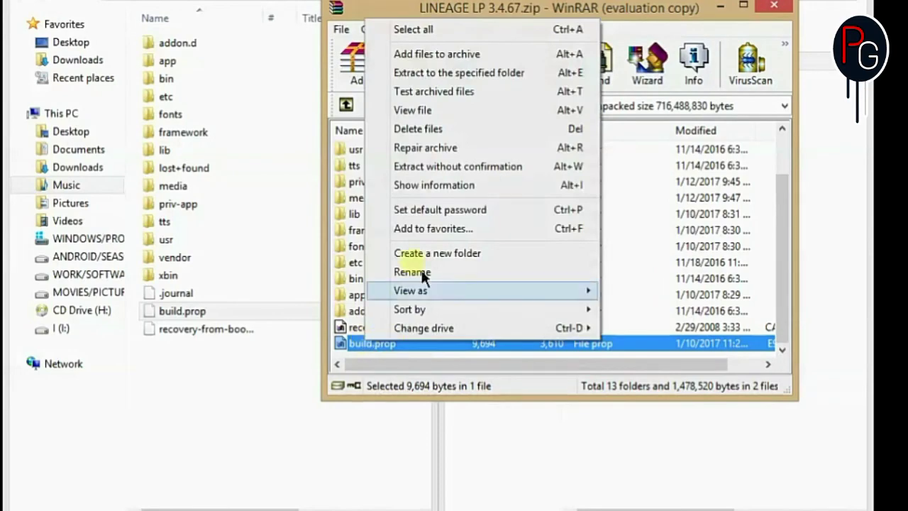
click(615, 482)
click(385, 344)
click(410, 64)
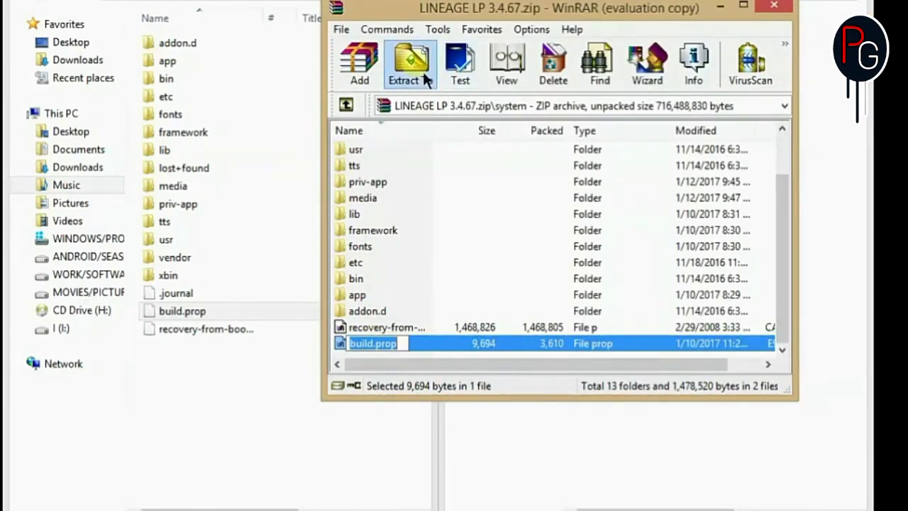
click(615, 382)
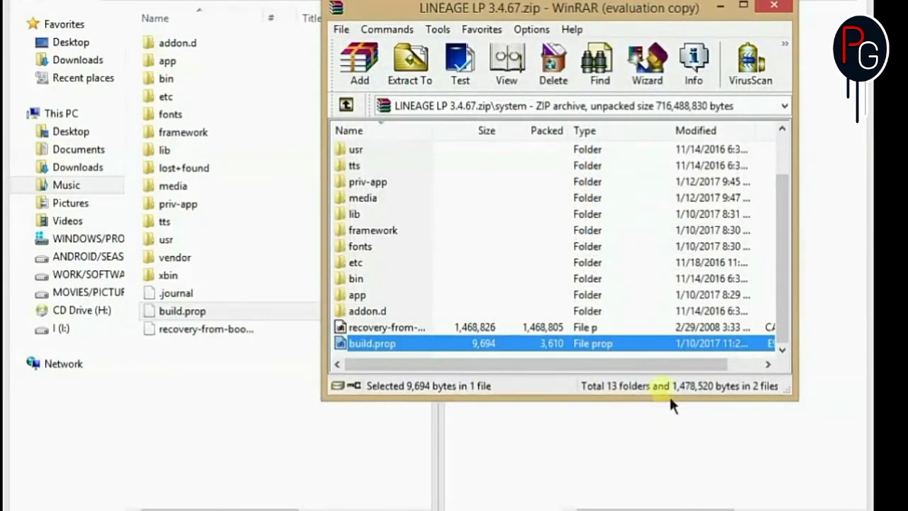
click(788, 14)
- Open the build.prop from the LINEAGE system folder in Notepad++ and find its ro.sf.lcd_density line by searching for DENSITY
double_click(624, 37)
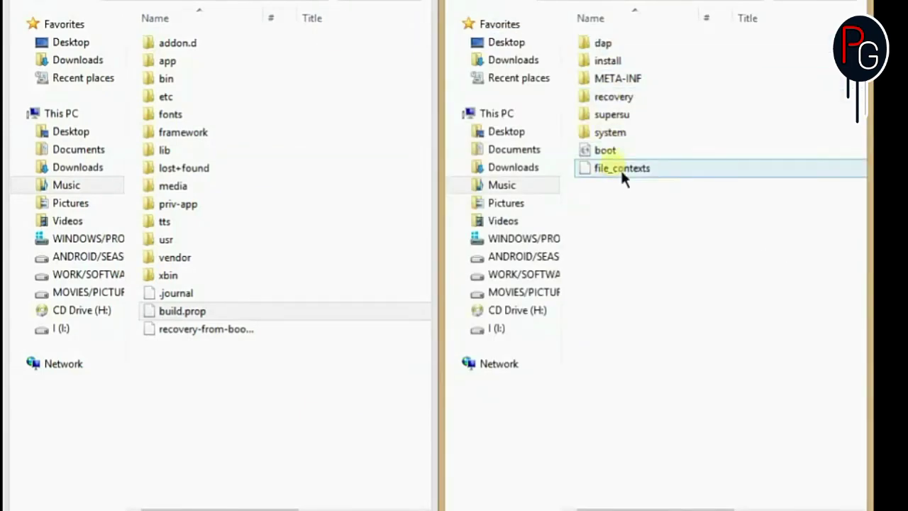
double_click(617, 134)
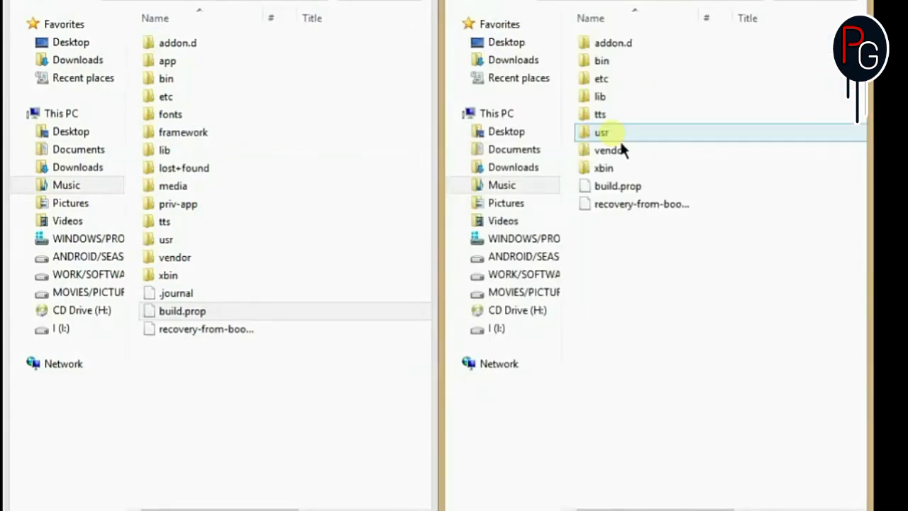
right_click(626, 202)
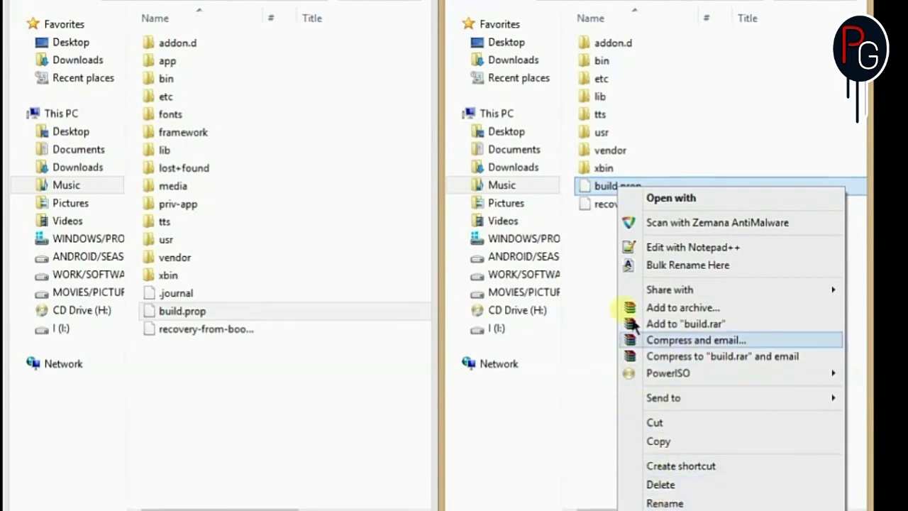
click(668, 248)
key(ctrl+f)
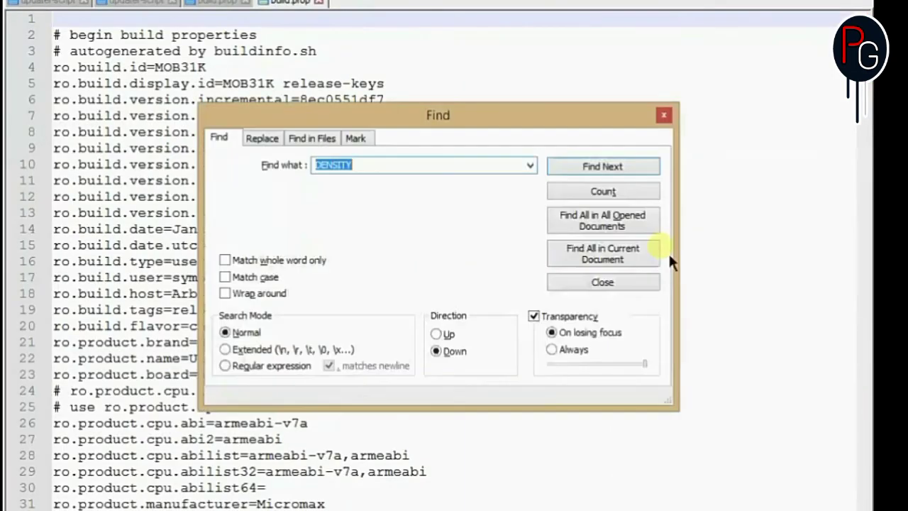
key(Return)
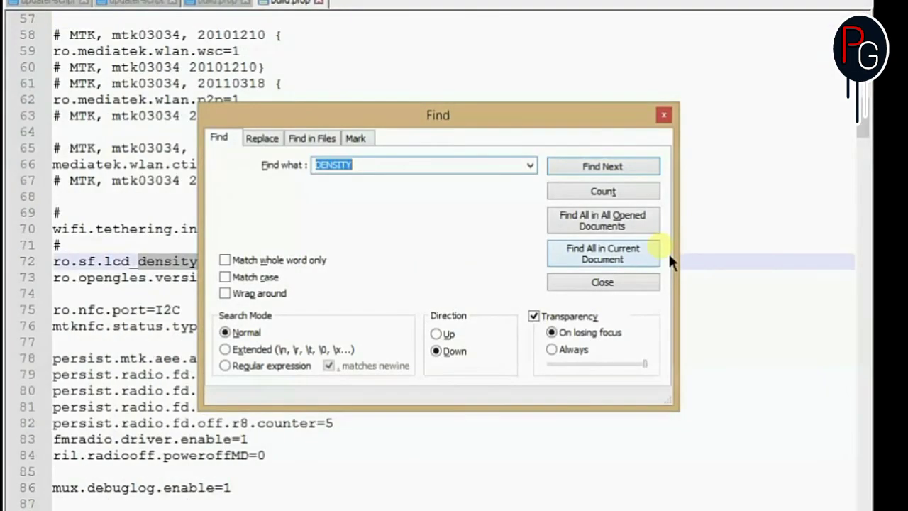
click(663, 115)
click(270, 265)
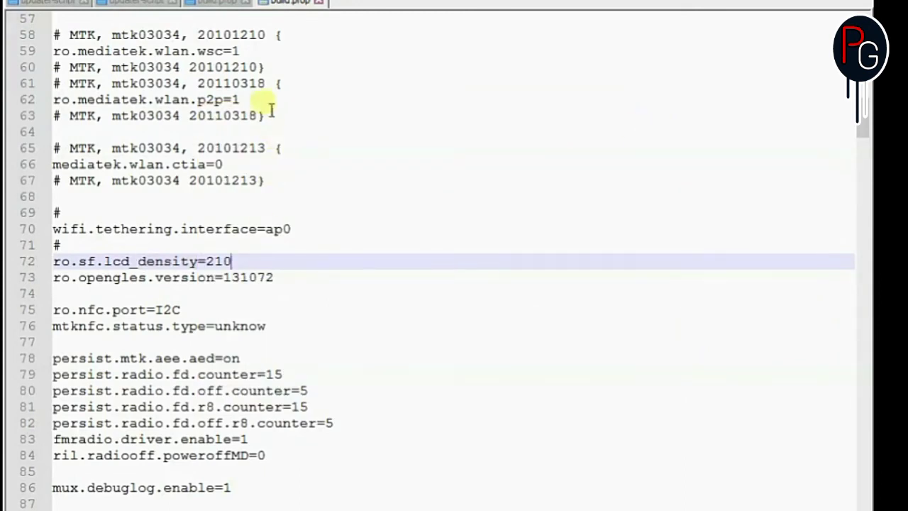
- Compare the lcd_density line with the one in the CM build.prop, and close both build.prop and both updater-script files
click(233, 7)
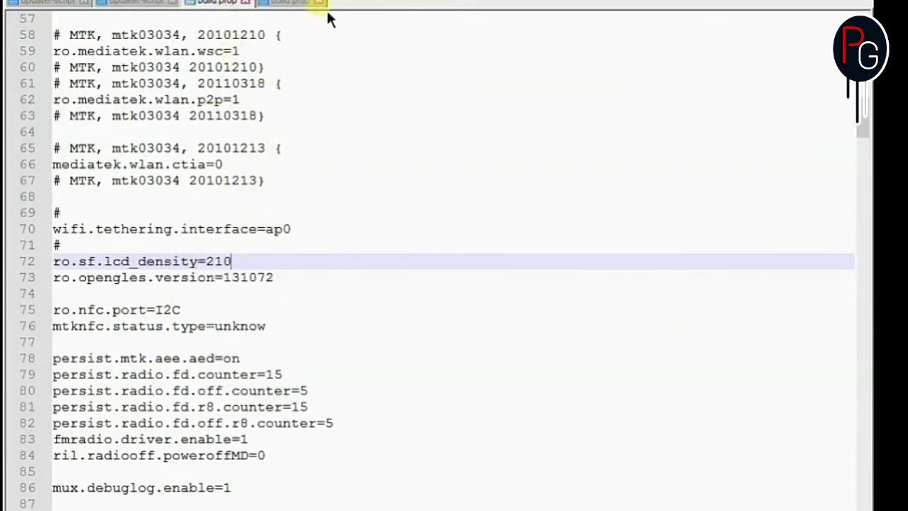
click(172, 3)
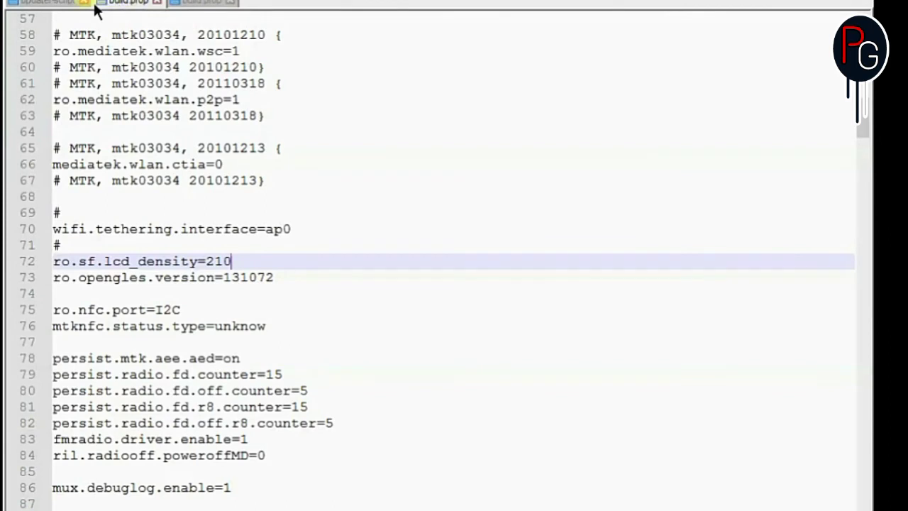
click(84, 2)
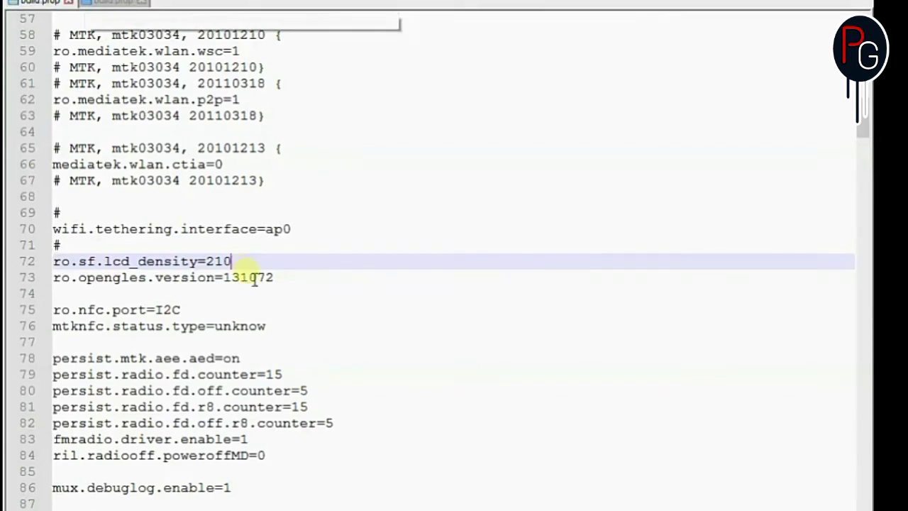
click(143, 4)
click(69, 2)
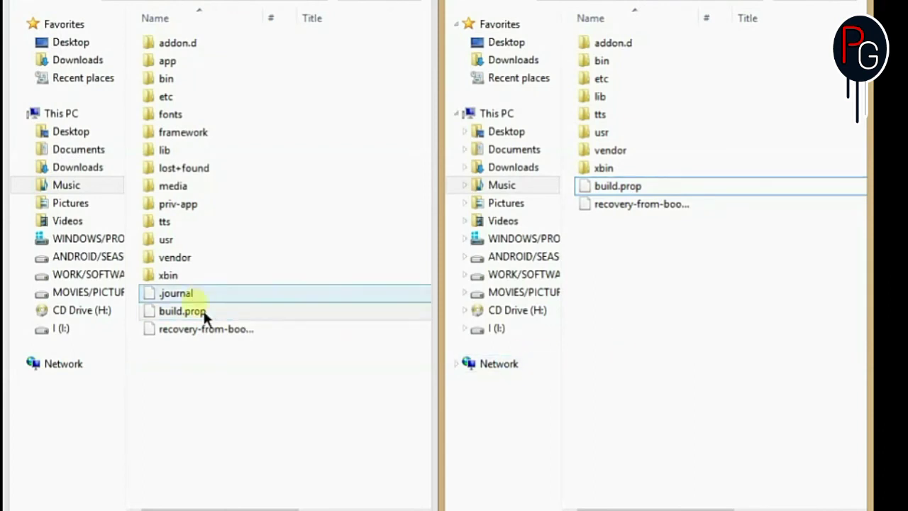
click(203, 316)
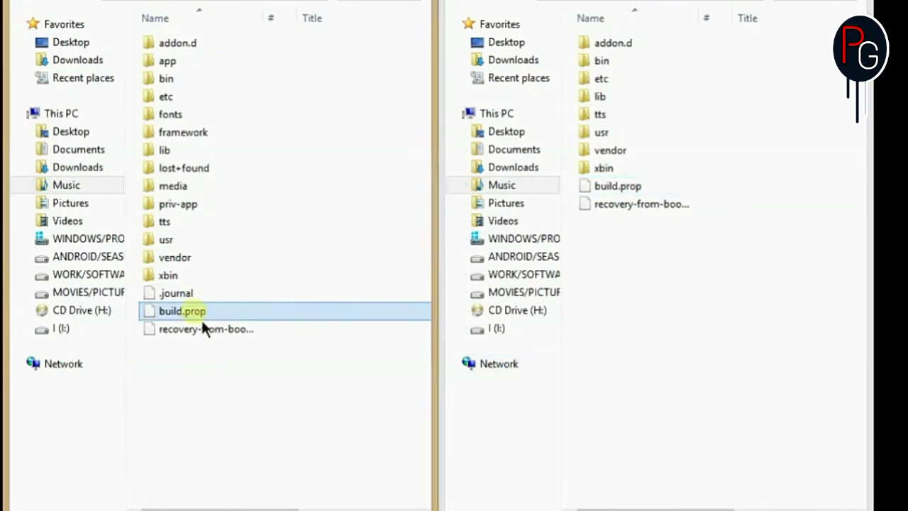
ctrl+click(206, 294)
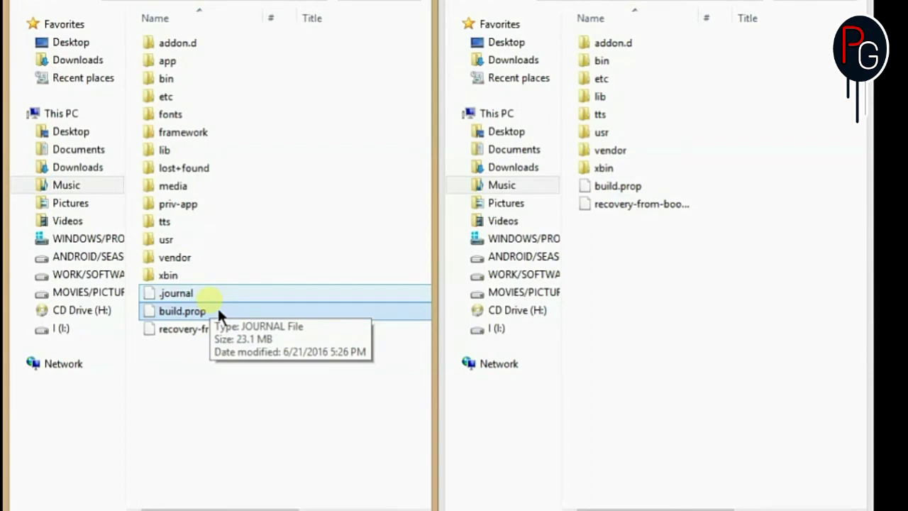
click(252, 310)
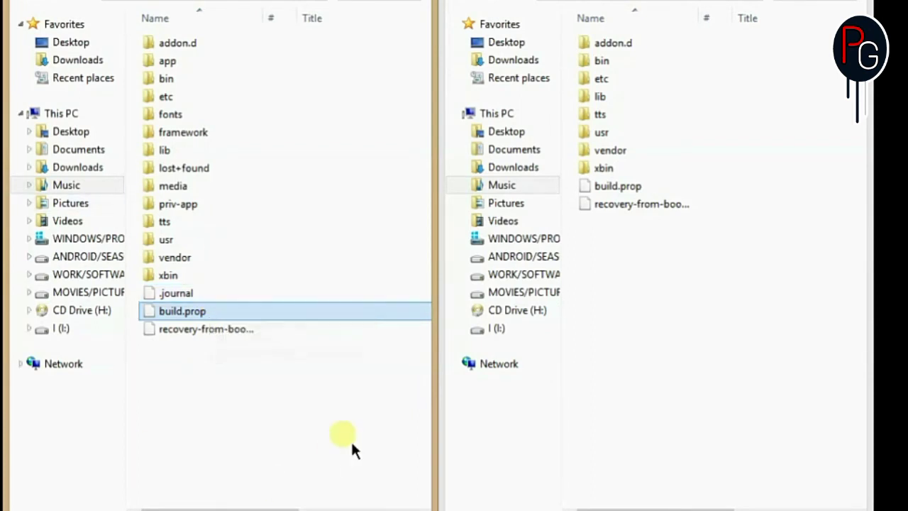
click(340, 444)
mouse_move(685, 294)
mouse_down()
mouse_move(667, 77)
mouse_move(675, 304)
mouse_up()
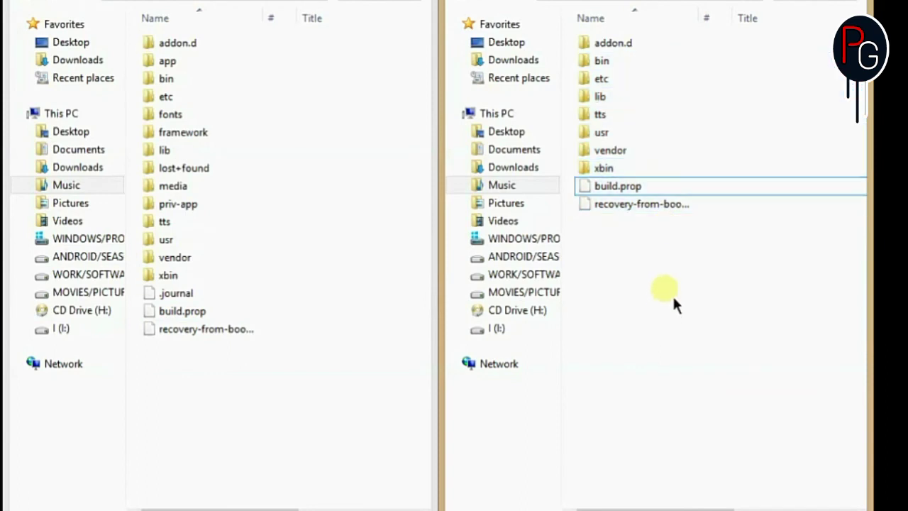
- Go up from the CM system folder to the CM ROM's root folder
drag(217, 390, 281, 402)
right_click(282, 403)
click(326, 178)
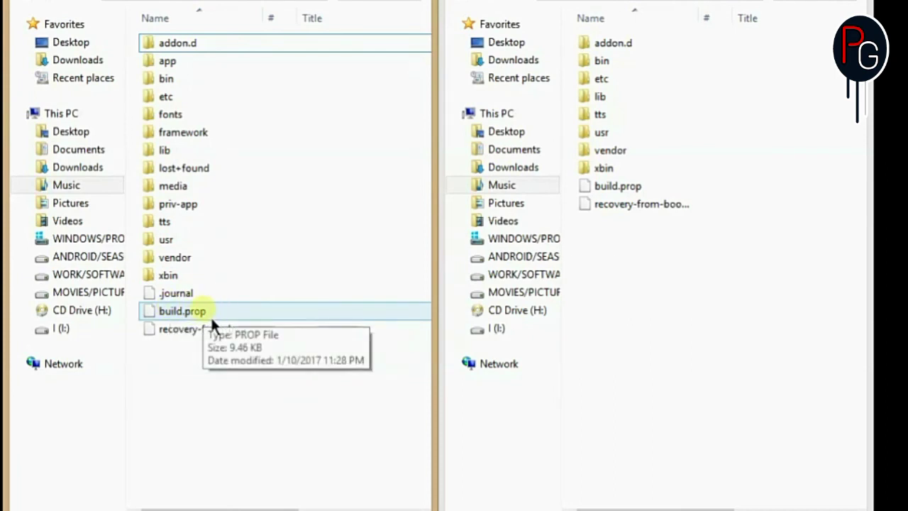
click(100, 3)
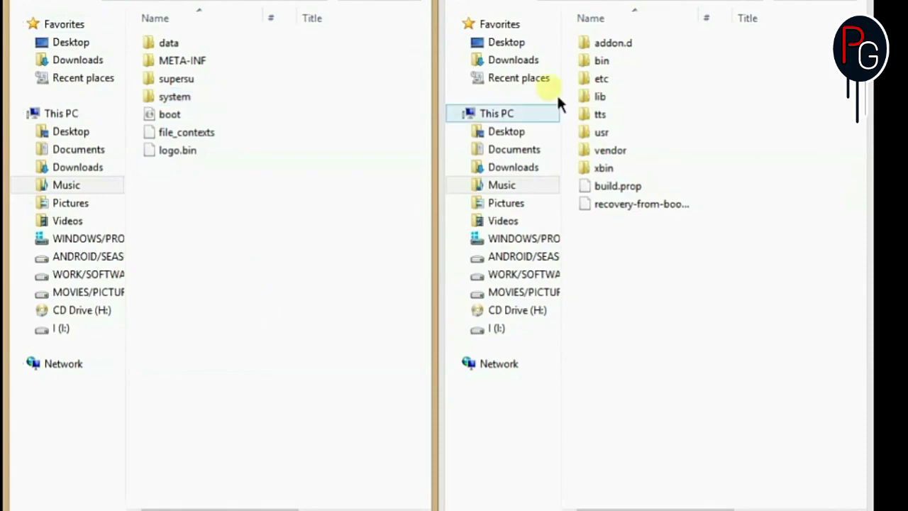
- Close the LINEAGE system folder window and reopen the CM LP 3.10.54 ROM's root folder from its parent folder
key(alt+F4)
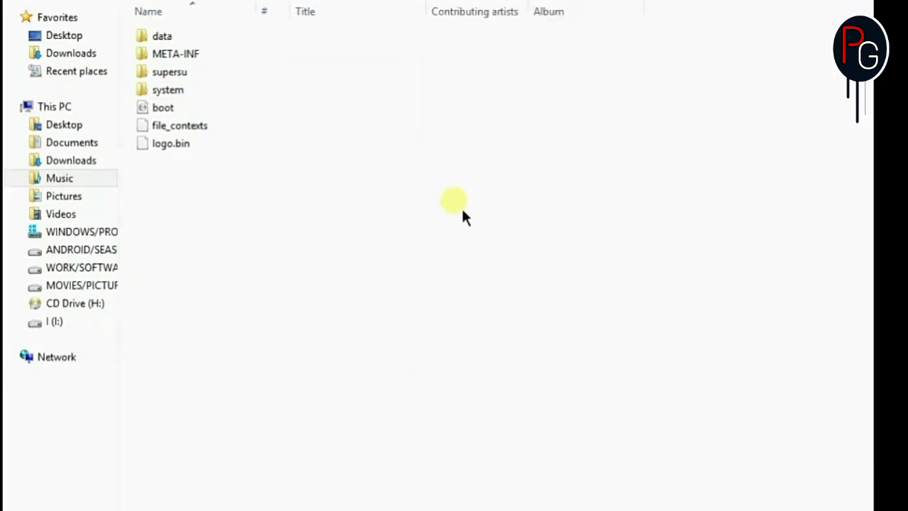
click(80, 3)
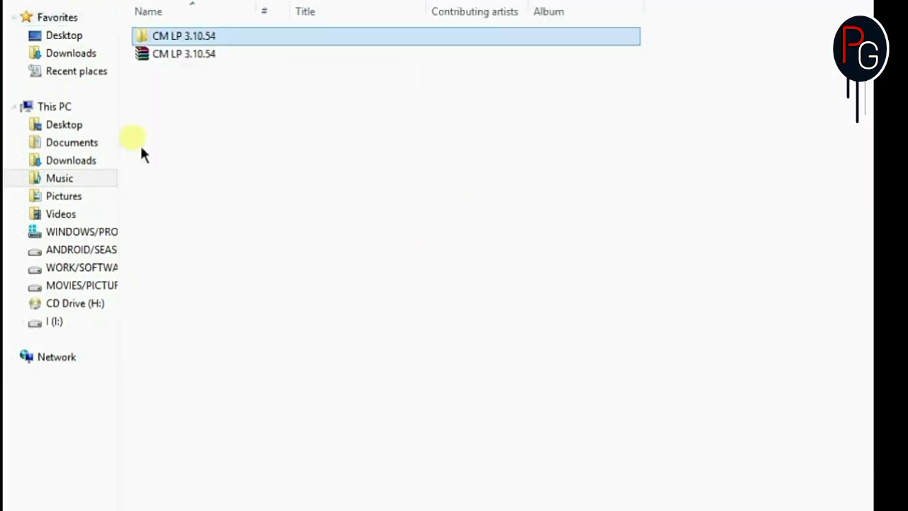
double_click(204, 44)
drag(190, 238, 208, 17)
click(236, 325)
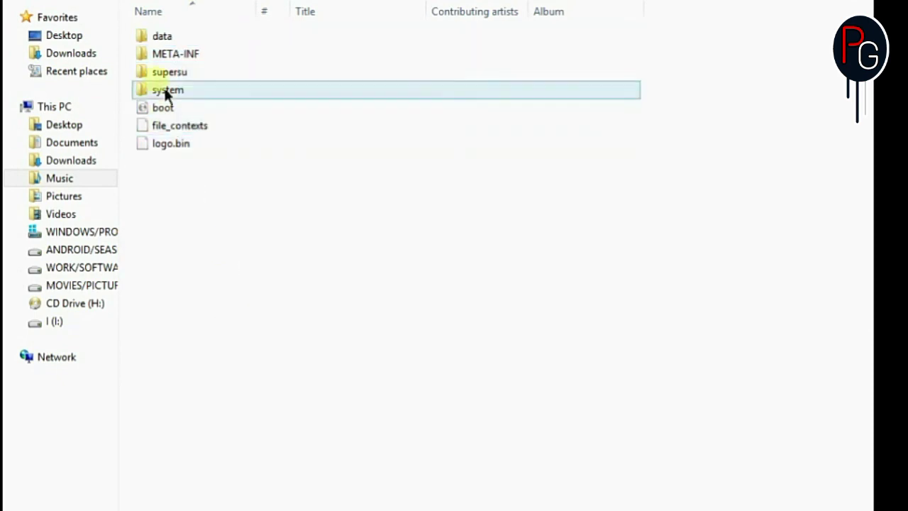
- Pack all files and folders of the CM ROM's root folder into a ZIP archive named LINEAGE OS 3.10.54
drag(182, 197, 193, 20)
right_click(211, 125)
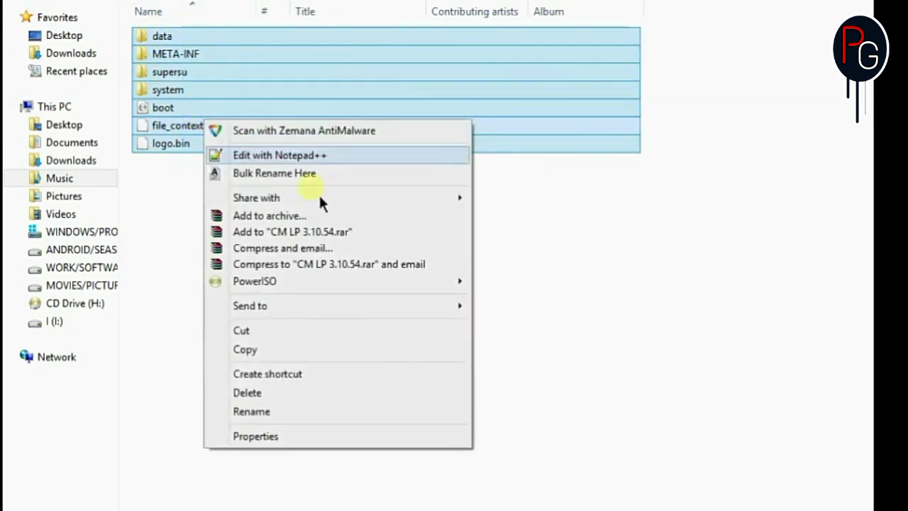
click(295, 220)
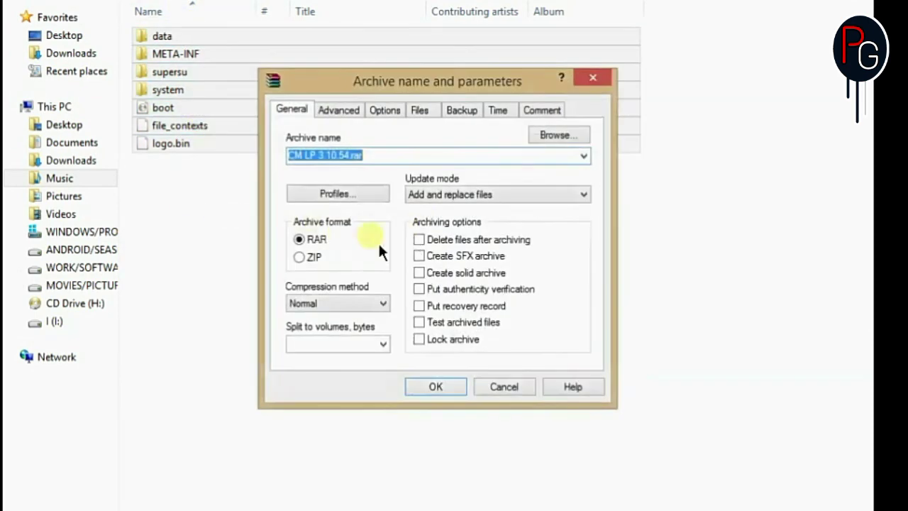
click(306, 259)
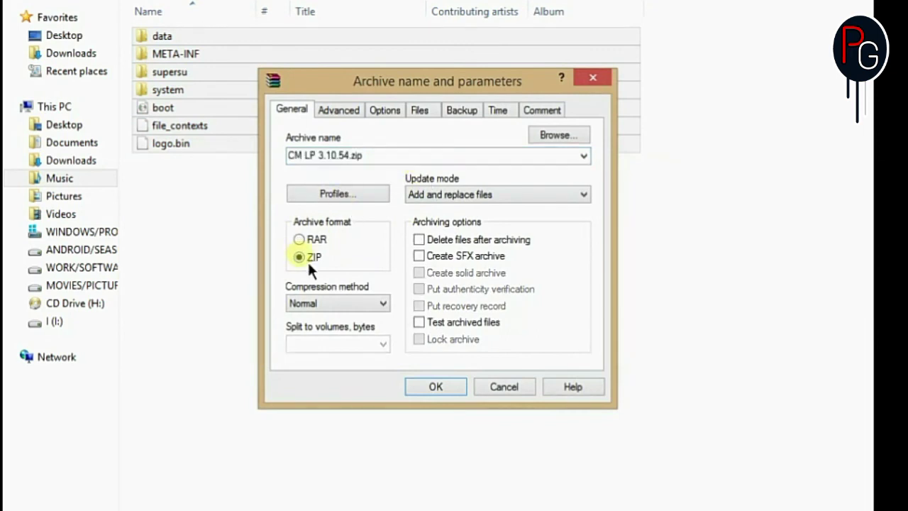
text(LINEAGE)
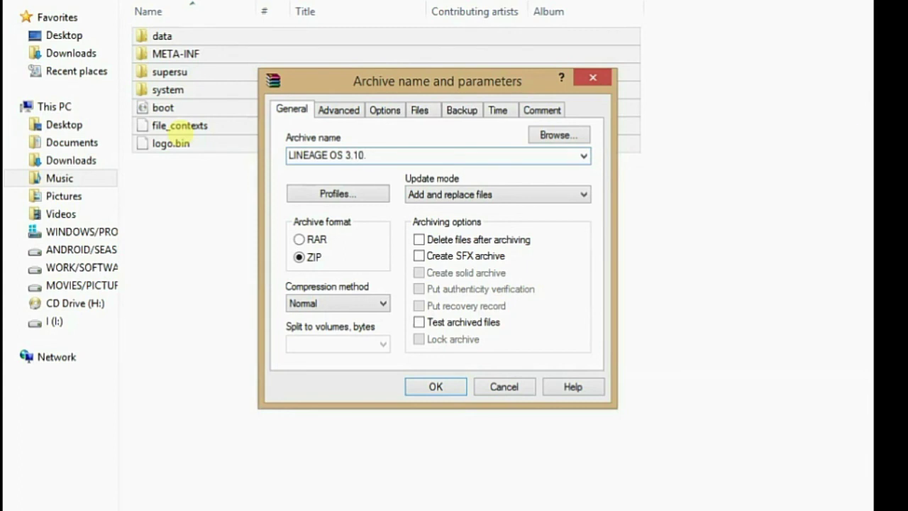
click(413, 389)
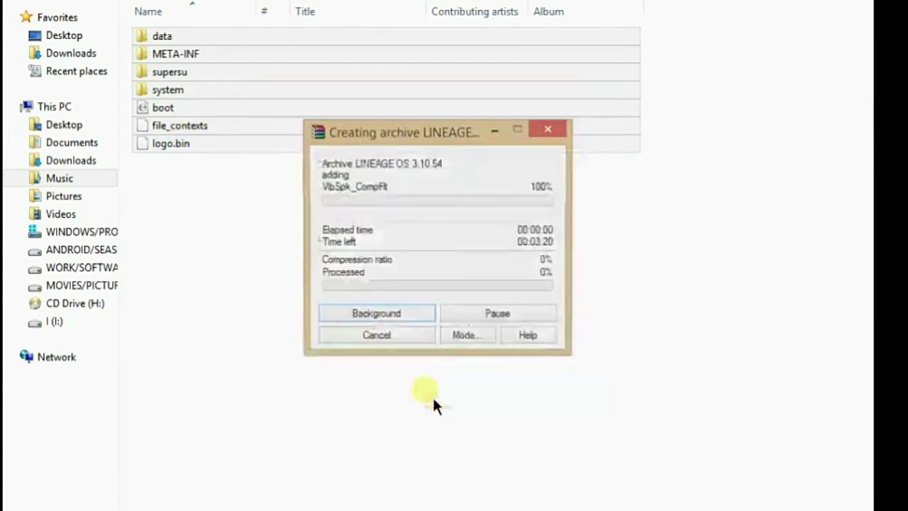